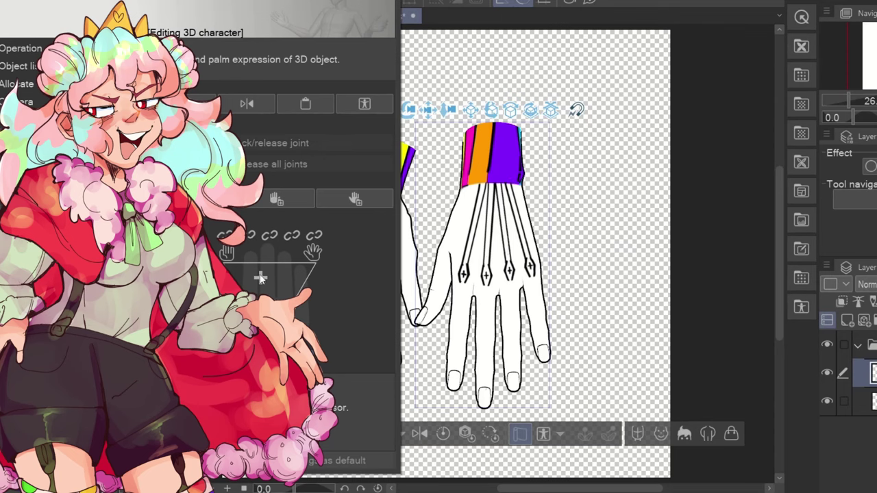
mouse_move(260, 277)
left_mouse_down()
mouse_move(275, 313)
mouse_move(267, 268)
mouse_move(249, 278)
left_mouse_up()
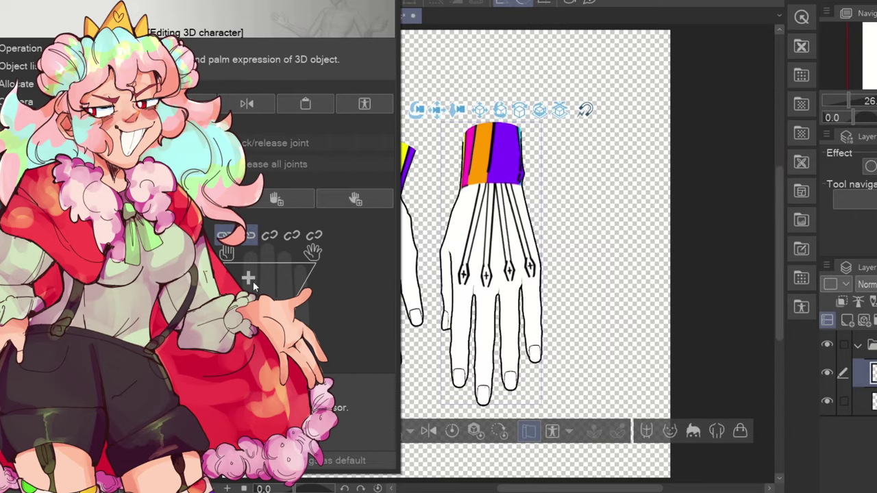
left_click_drag(253, 285, 267, 311)
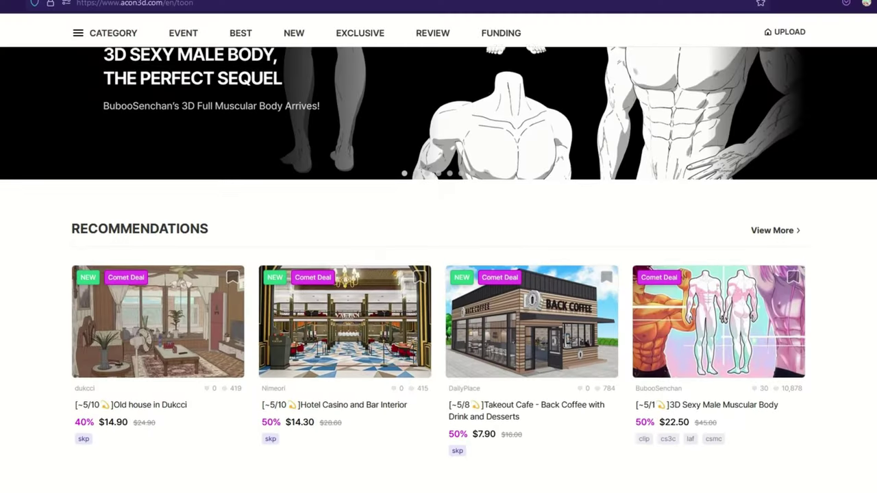
Browse the recommended, new and weekly best model listings on the ACON3D webtoon storefront.
scroll(438, 267, "down", 2)
scroll(438, 267, "down", 3)
scroll(438, 267, "down", 3)
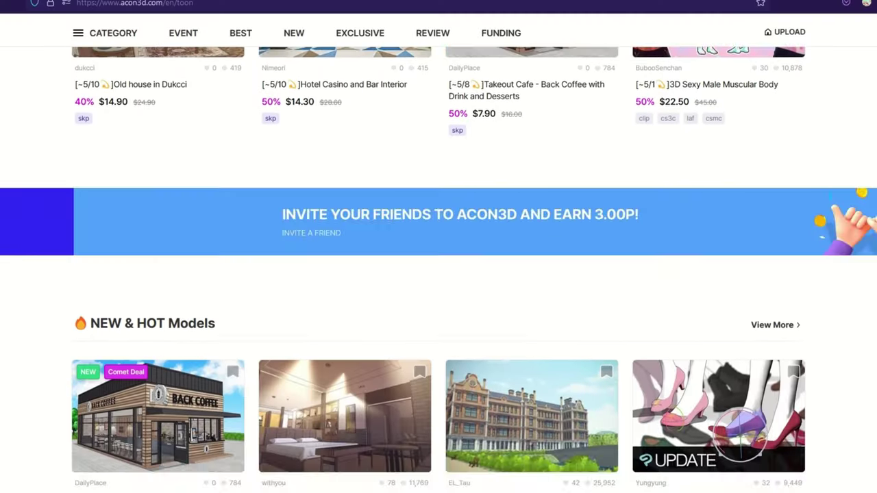
scroll(439, 268, "down", 1)
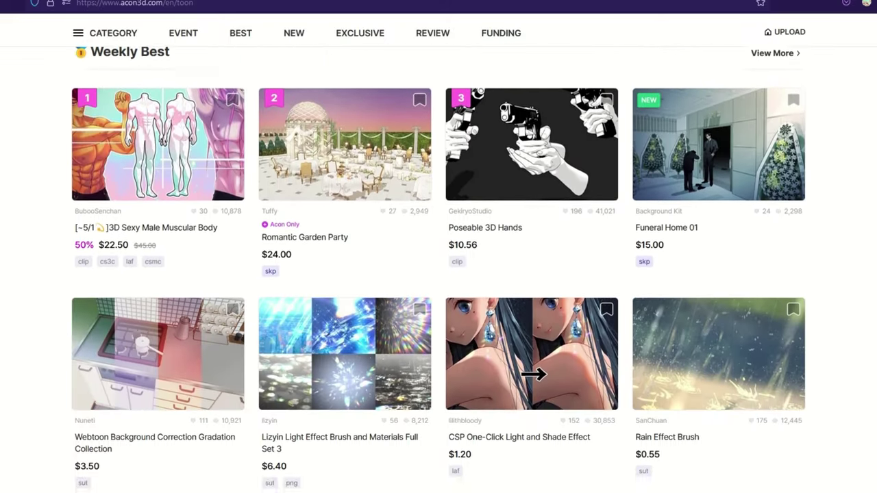
scroll(439, 274, "down", 3)
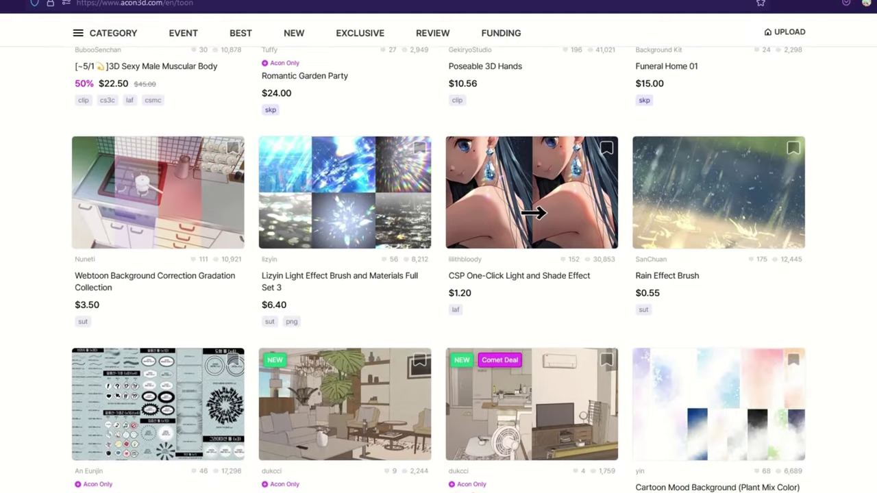
scroll(439, 274, "down", 2)
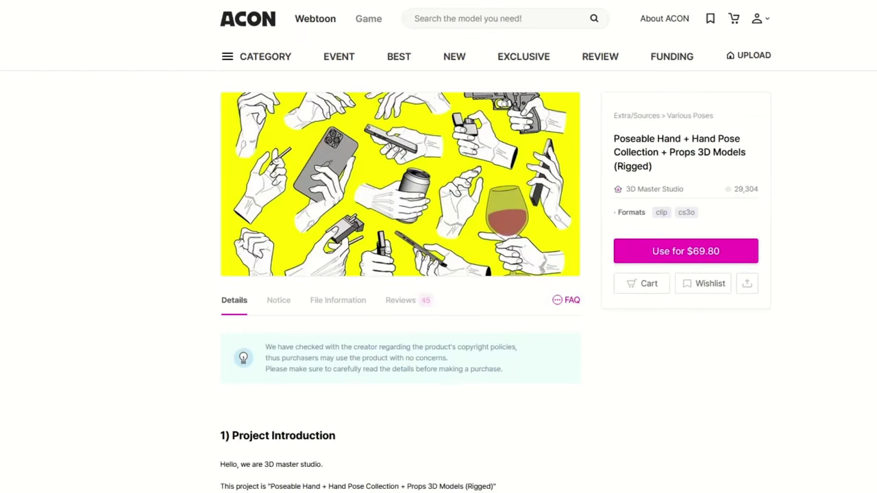
Review the details page of the Poseable Hand + Hand Pose Collection + Props 3D Models set, including its features and sample poses.
scroll(438, 247, "down", 1)
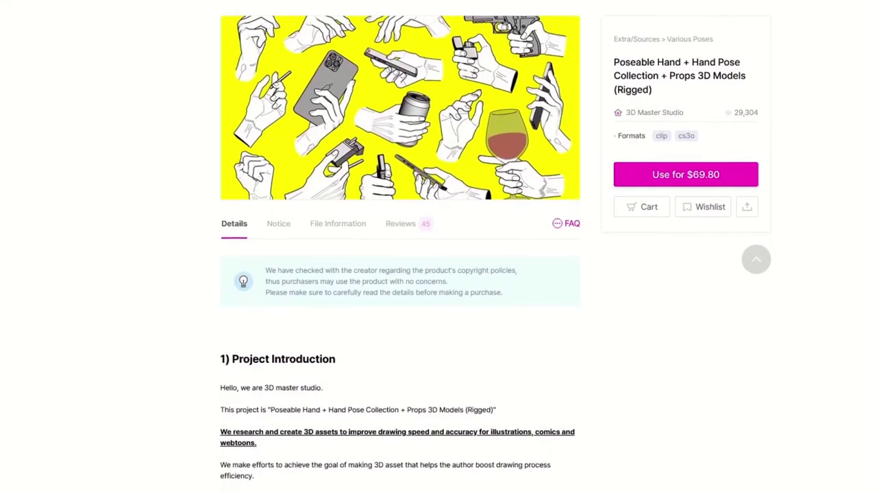
scroll(439, 247, "down", 4)
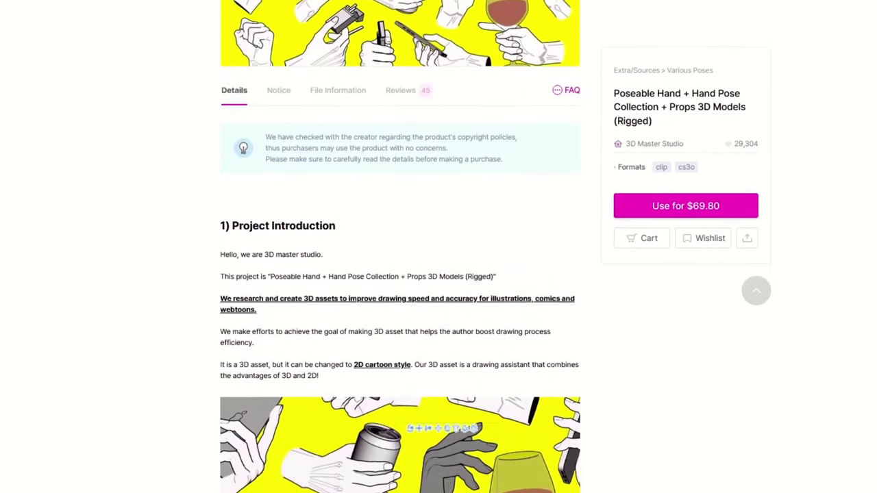
scroll(438, 247, "down", 5)
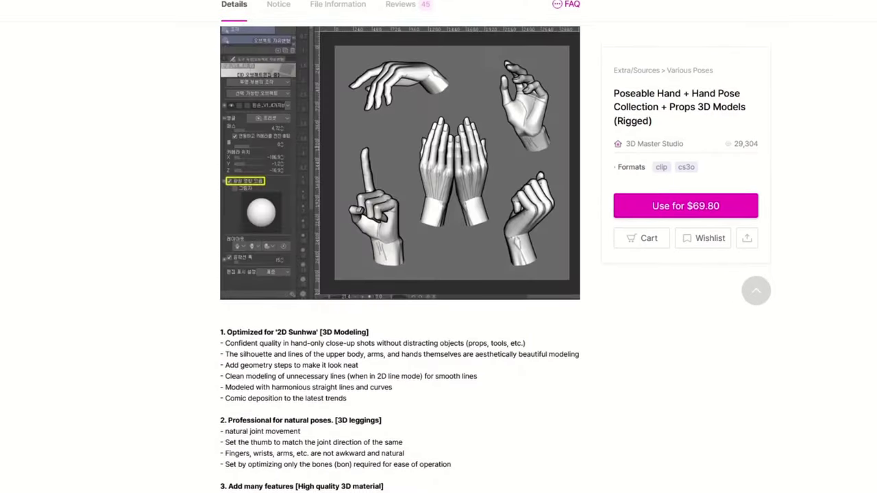
scroll(438, 247, "down", 5)
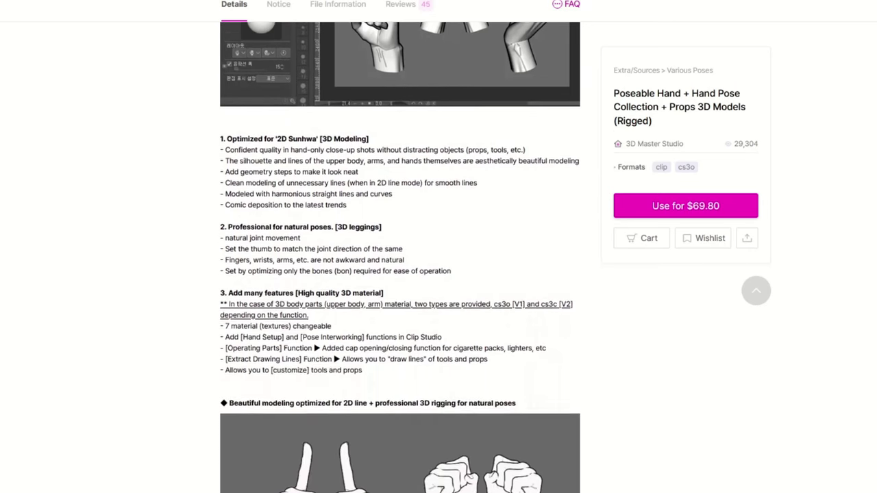
scroll(439, 246, "down", 5)
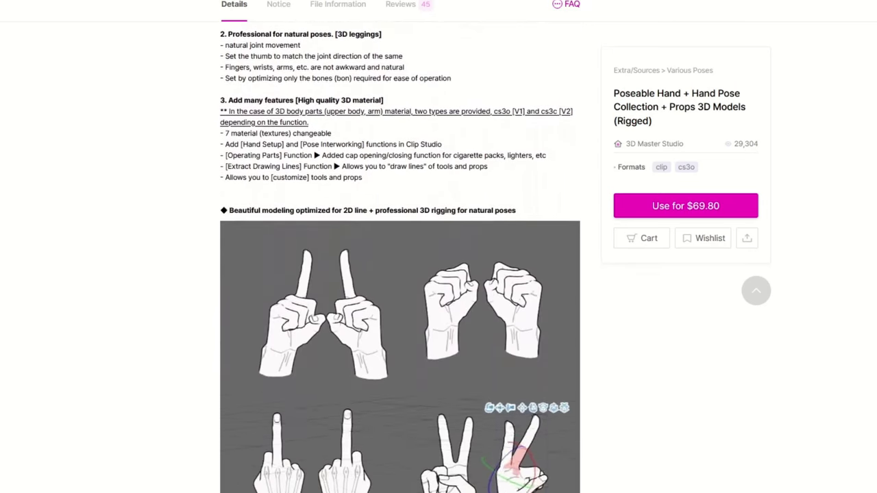
scroll(439, 247, "down", 5)
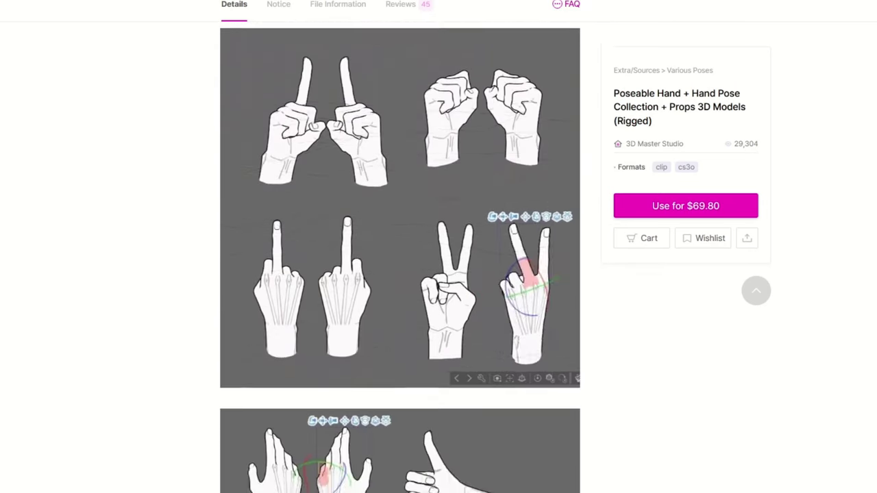
scroll(438, 247, "down", 5)
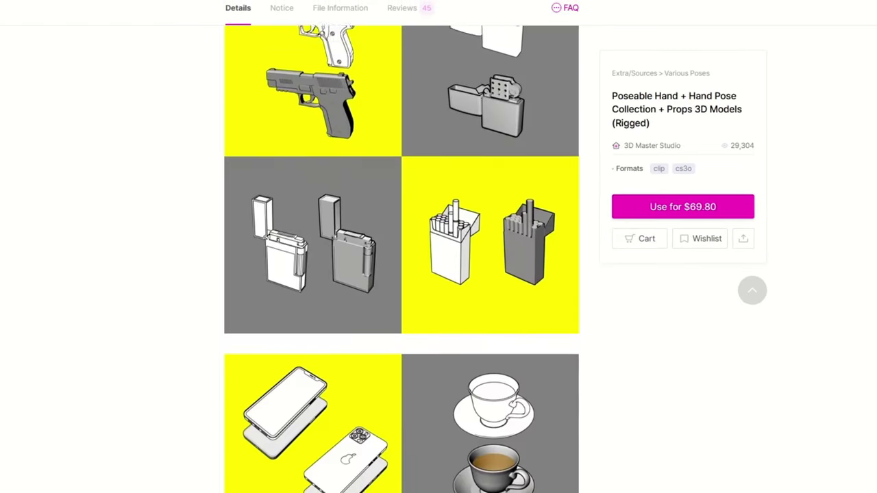
scroll(401, 274, "down", 3)
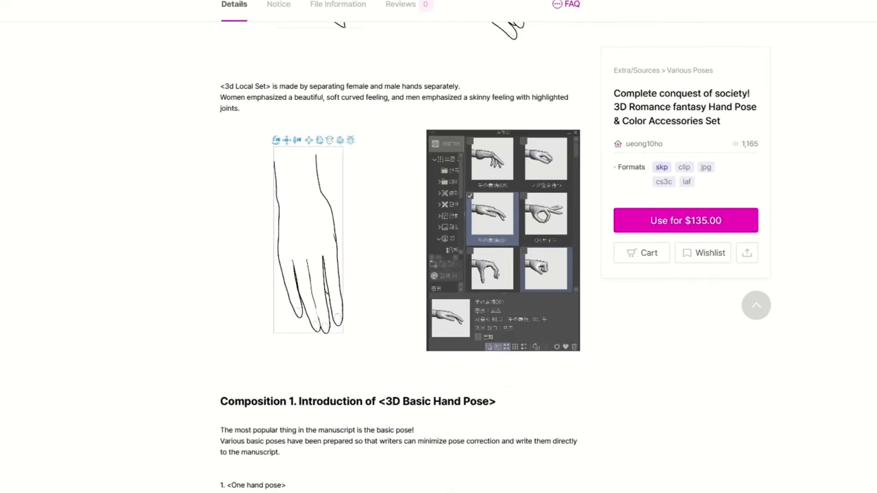
Examine the one-hand, couple and book poses on the 3D Romance fantasy Hand Pose & Color Accessories Set page.
scroll(438, 246, "down", 2)
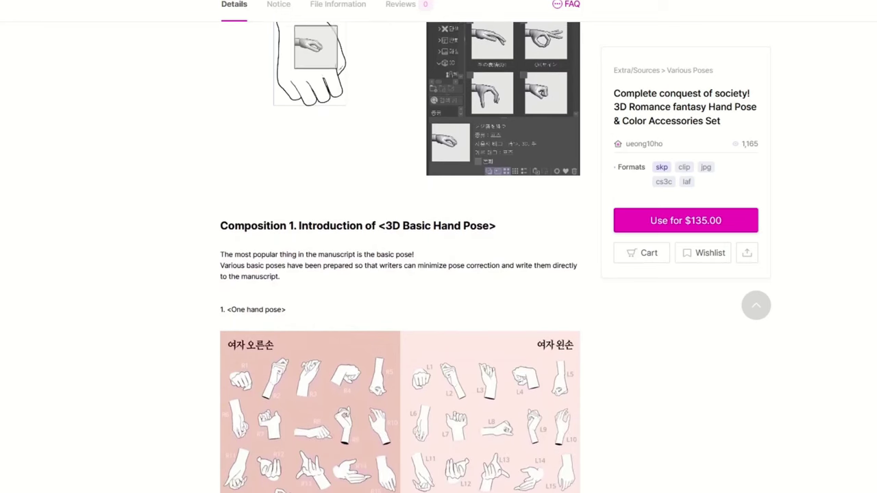
scroll(401, 274, "down", 2)
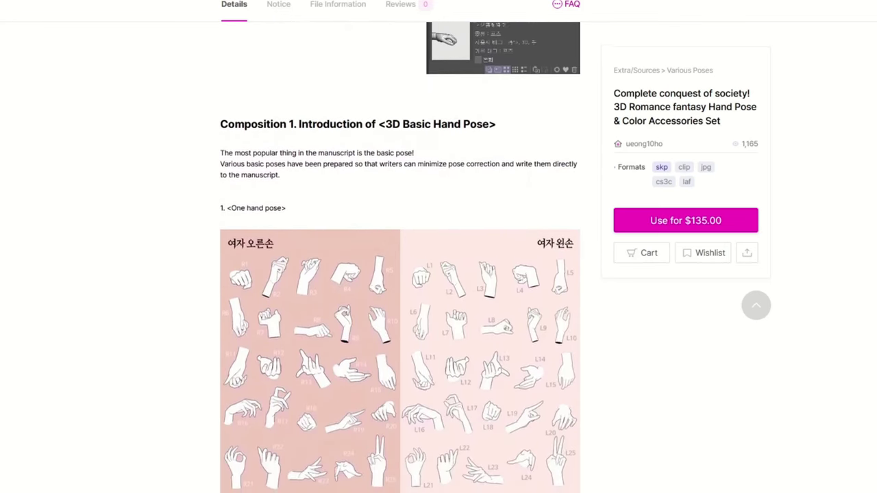
scroll(400, 274, "down", 2)
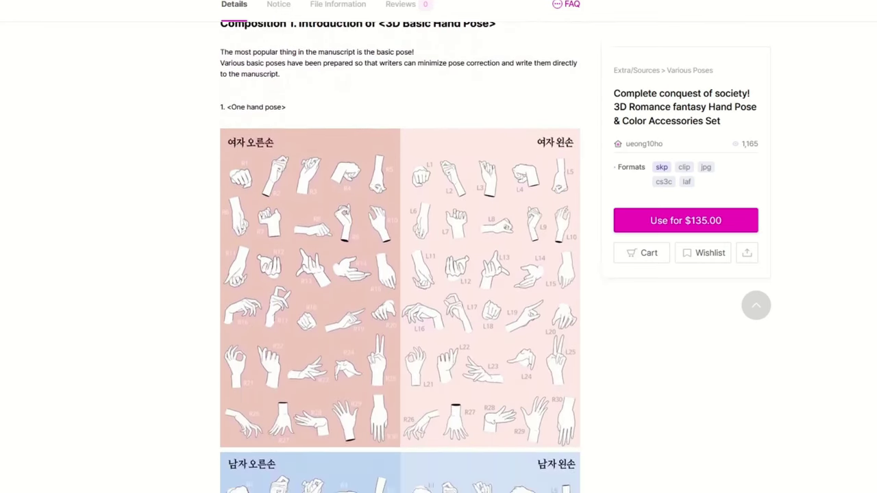
scroll(400, 274, "down", 3)
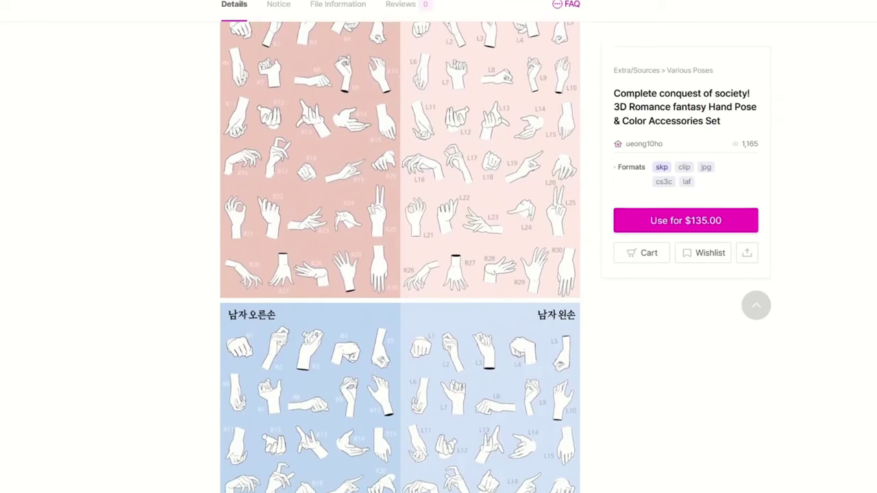
scroll(401, 274, "down", 2)
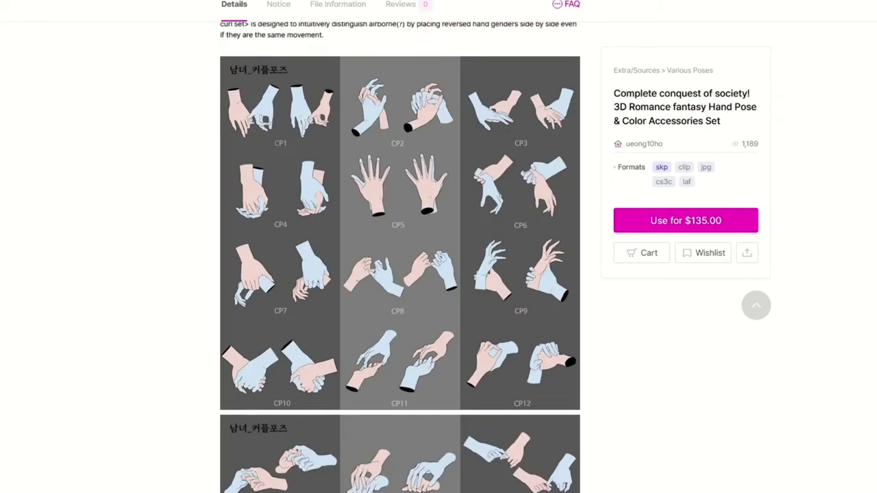
scroll(400, 274, "down", 2)
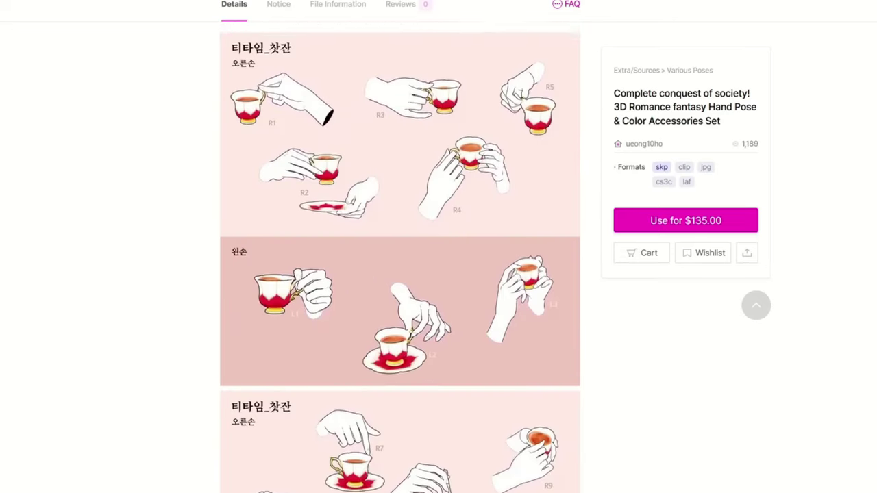
scroll(400, 273, "down", 1)
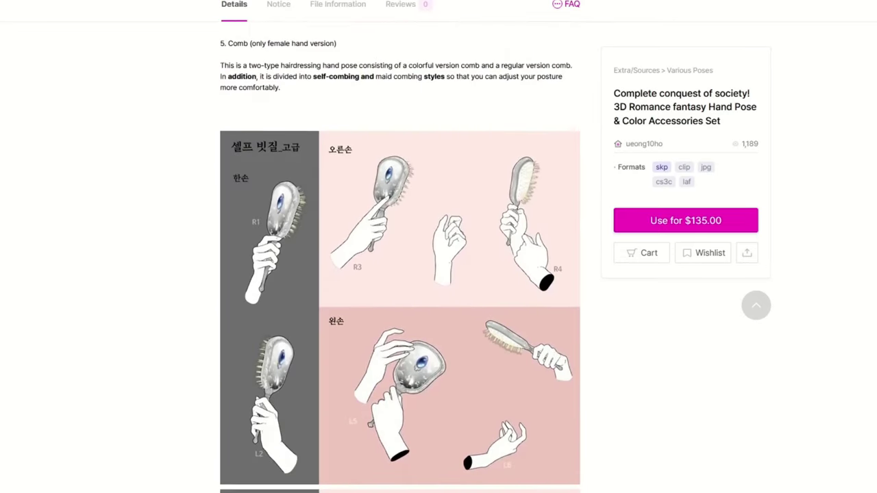
scroll(401, 274, "down", 1)
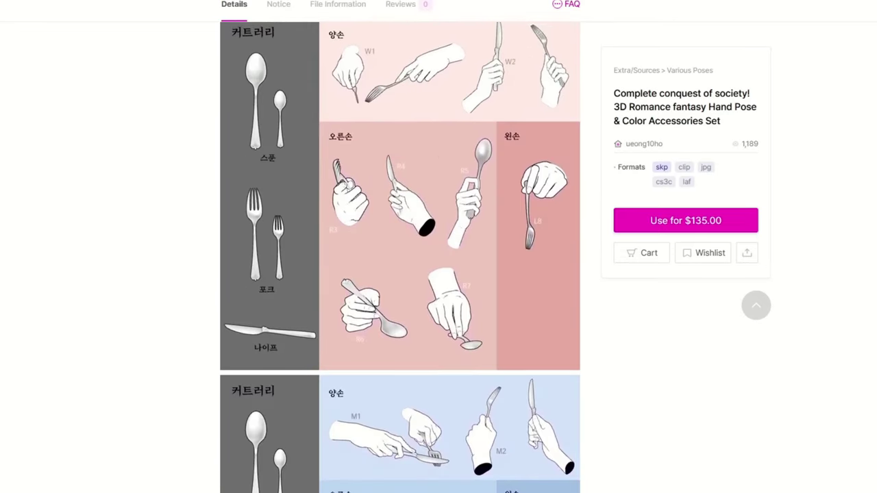
scroll(401, 274, "down", 1)
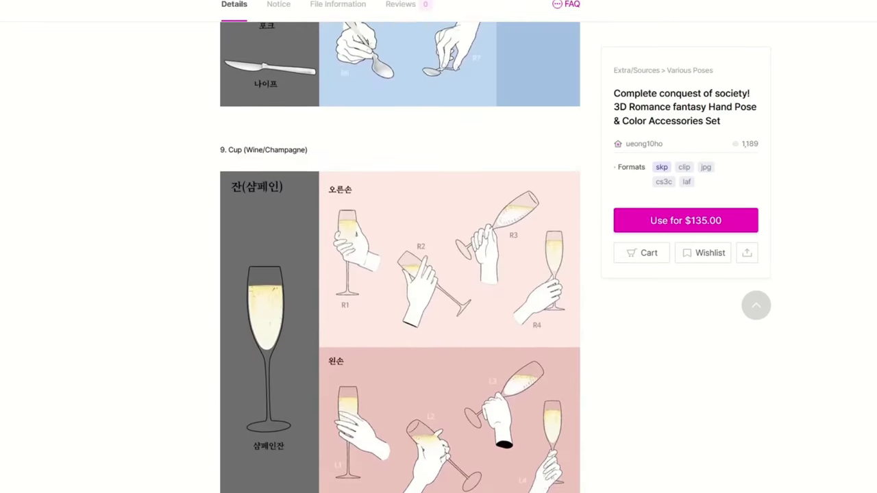
scroll(401, 274, "down", 1)
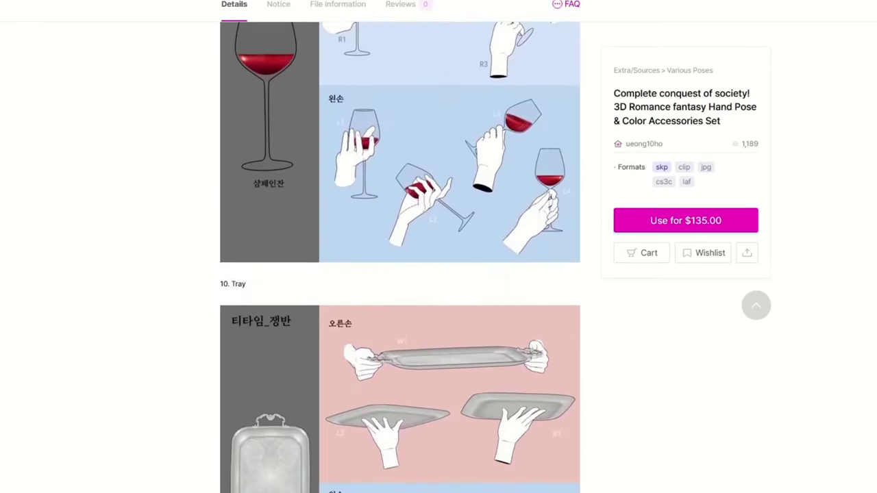
scroll(400, 274, "down", 1)
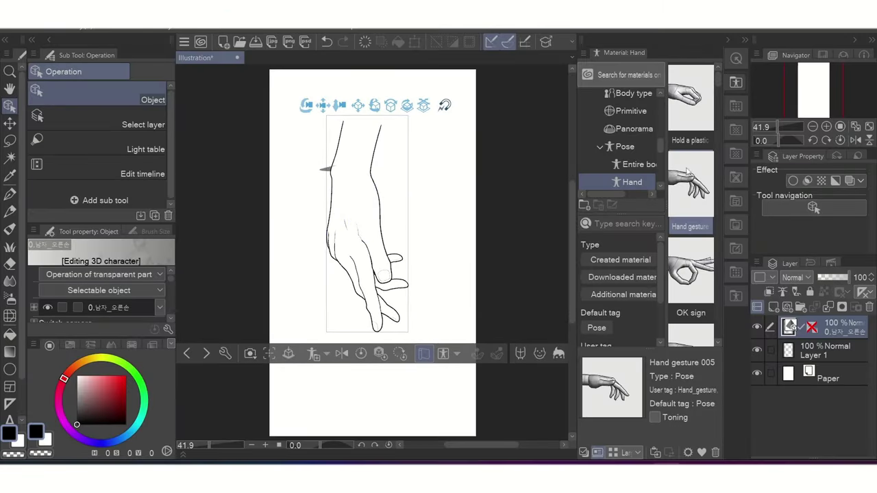
In Clip Studio Paint, apply the Fist pose material to the 3D hand and adjust the hand on the canvas.
scroll(715, 162, "down", 3)
left_click_drag(409, 226, 381, 243)
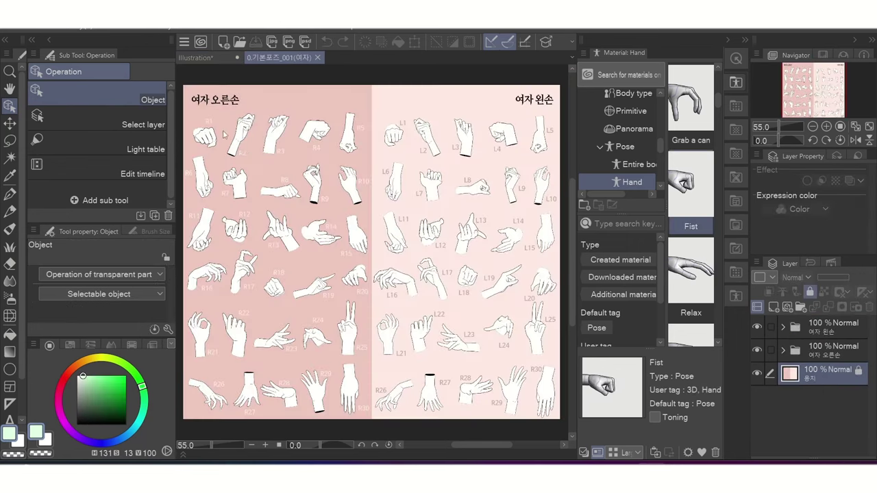
Select hands R2, R3 and R4 in turn on the female basic pose sheet and adjust the pose of R3.
scroll(206, 126, "up", 5)
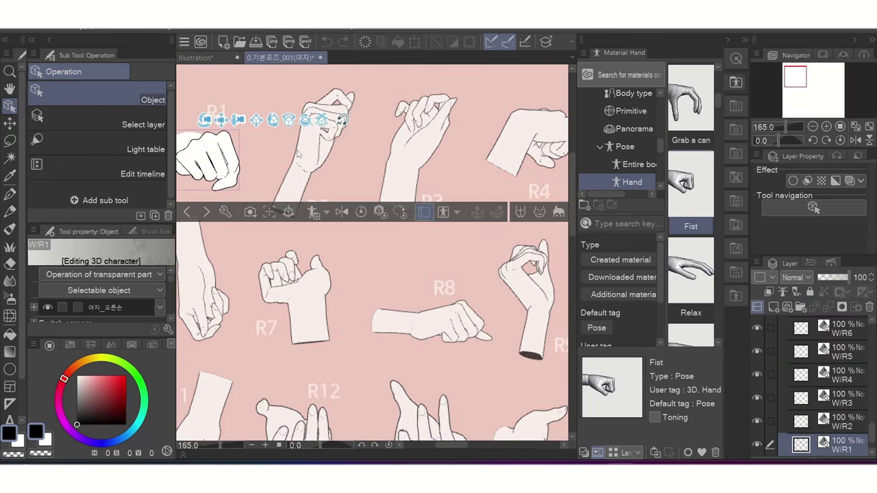
left_click(299, 154)
left_click(403, 152)
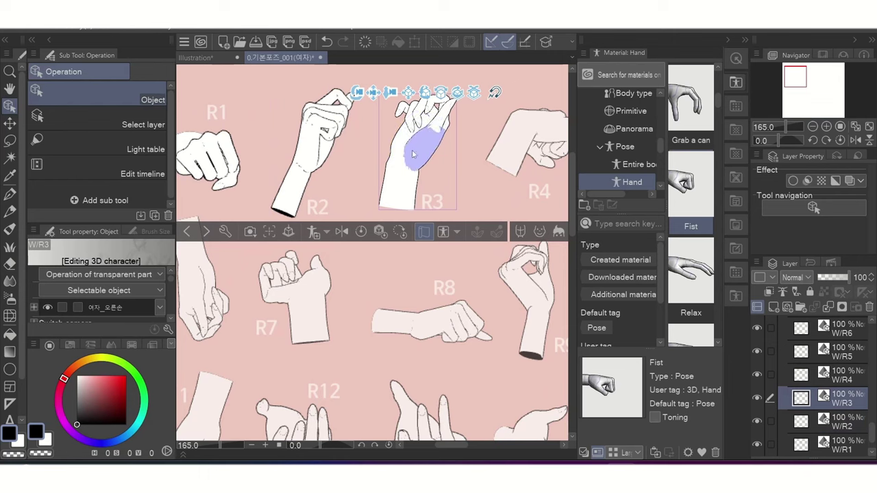
mouse_move(408, 155)
left_mouse_down()
mouse_move(450, 164)
mouse_move(412, 165)
left_mouse_up()
left_click(523, 143)
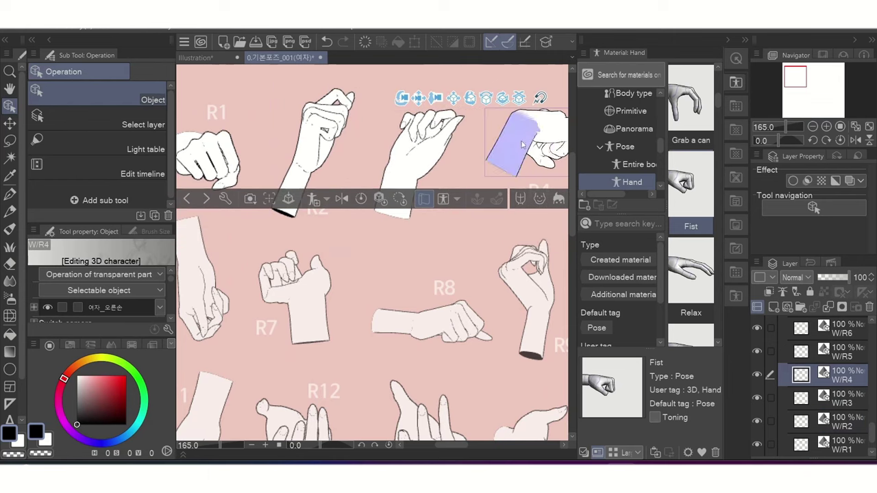
left_click(545, 245)
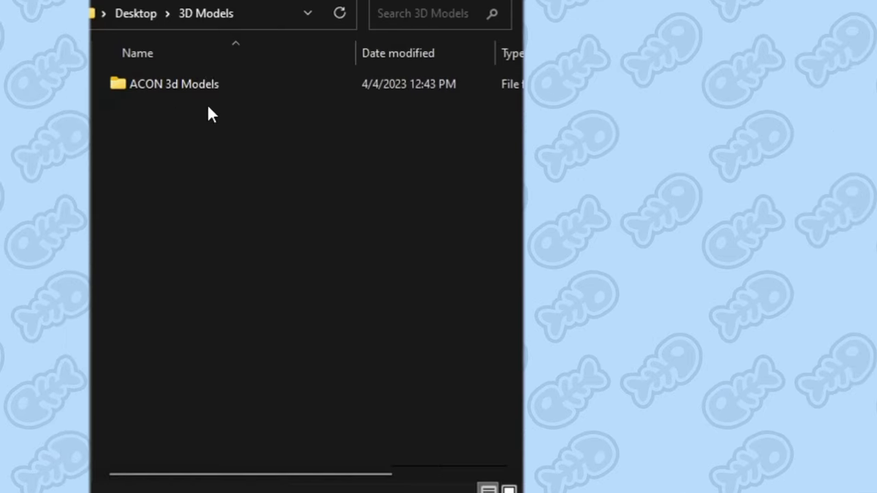
In File Explorer, open the ueong10ho_3D hands full set 3D folder inside ACON 3d Models.
double_click(174, 84)
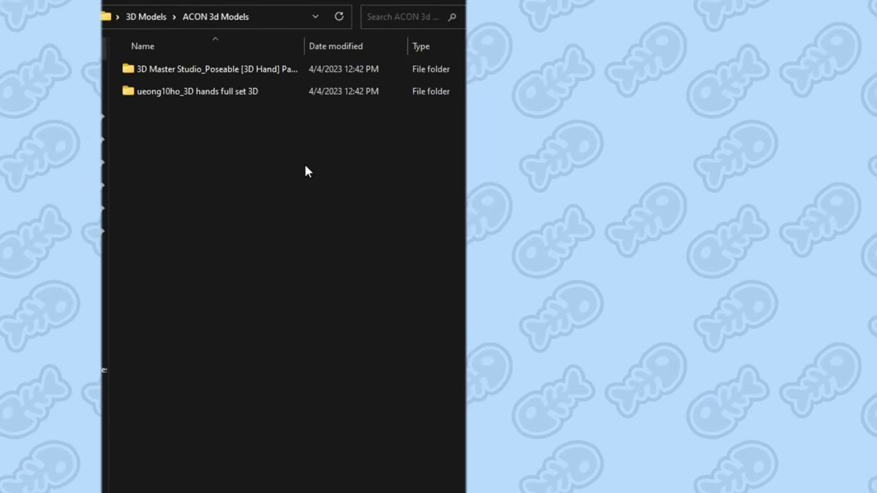
double_click(201, 91)
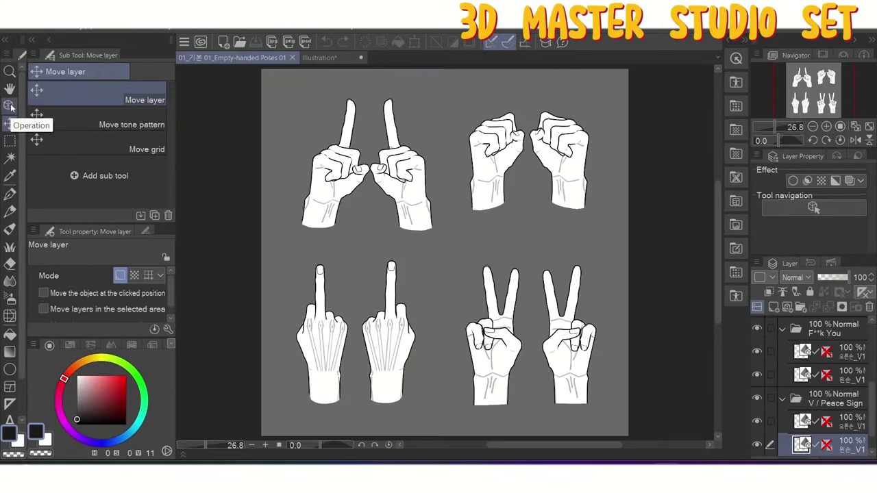
Copy the left peace-sign 3D hand layer from the Empty-handed Poses 01 file and paste it at the shown position in the blank Illustration canvas.
left_click(11, 106)
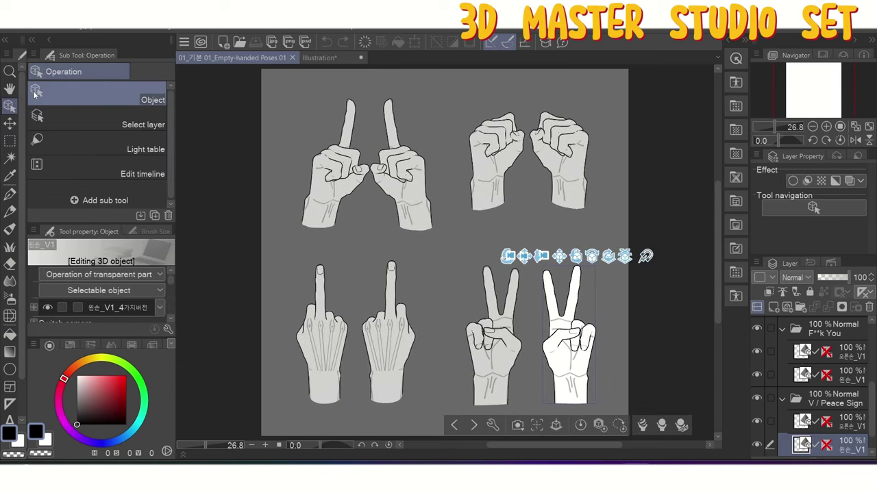
mouse_move(590, 391)
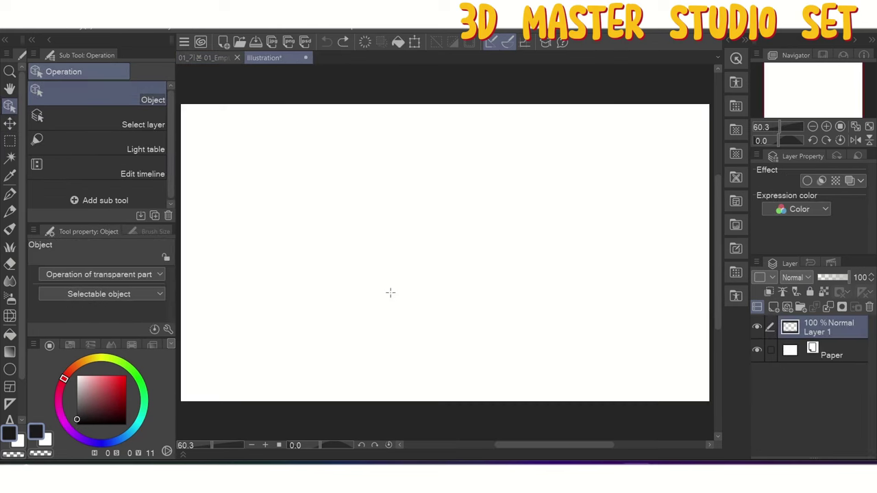
key("ctrl+shift+v")
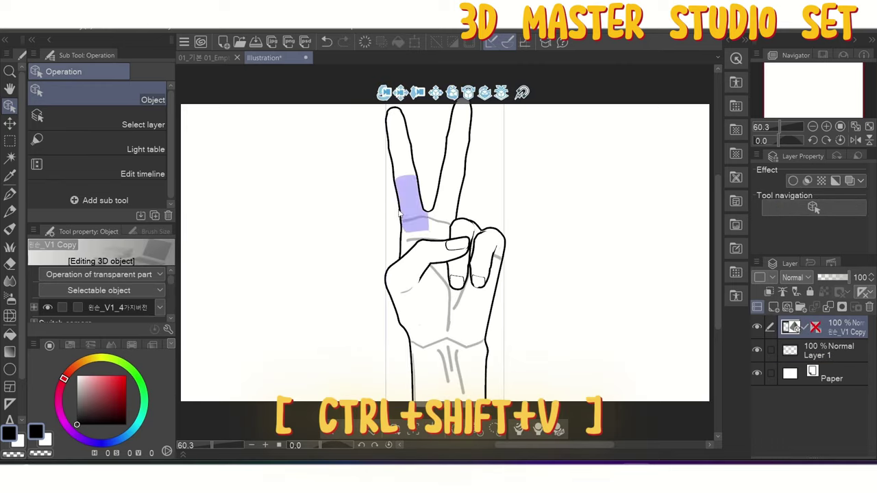
left_click_drag(330, 264, 361, 265)
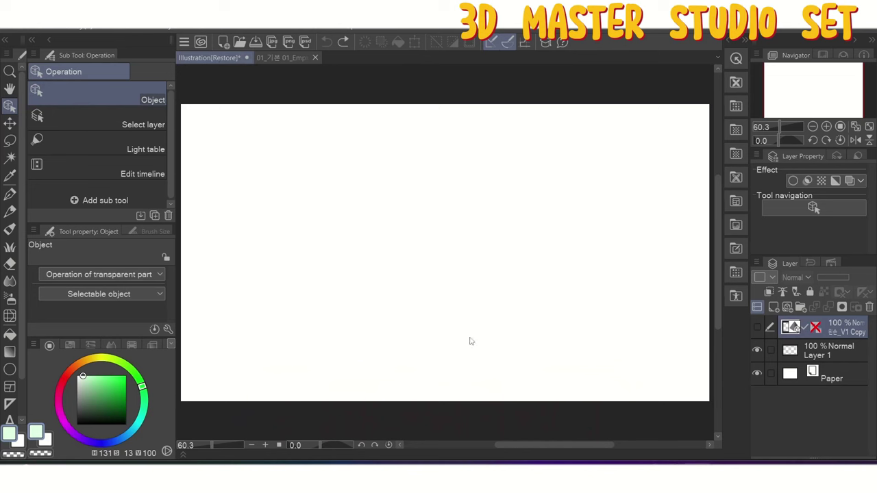
key("ctrl+v")
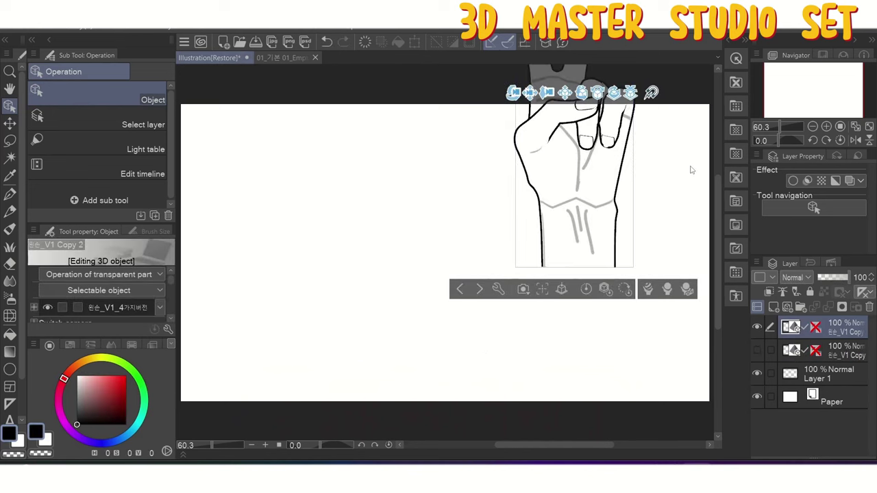
mouse_move(685, 172)
left_mouse_down()
mouse_move(534, 203)
mouse_move(417, 176)
mouse_move(809, 180)
mouse_move(662, 210)
mouse_move(680, 177)
left_mouse_up()
key("ctrl+z")
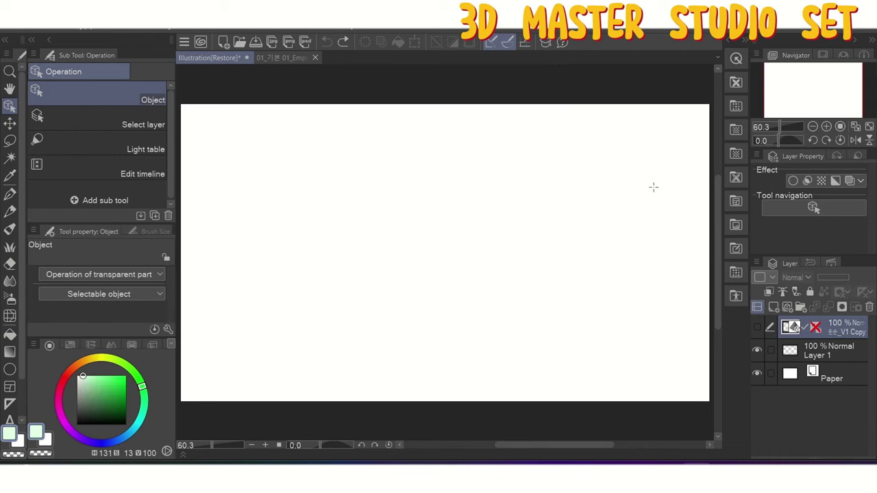
Place another copy of the peace-sign hand layer centred in the visible area of the Illustration canvas.
key("ctrl+y")
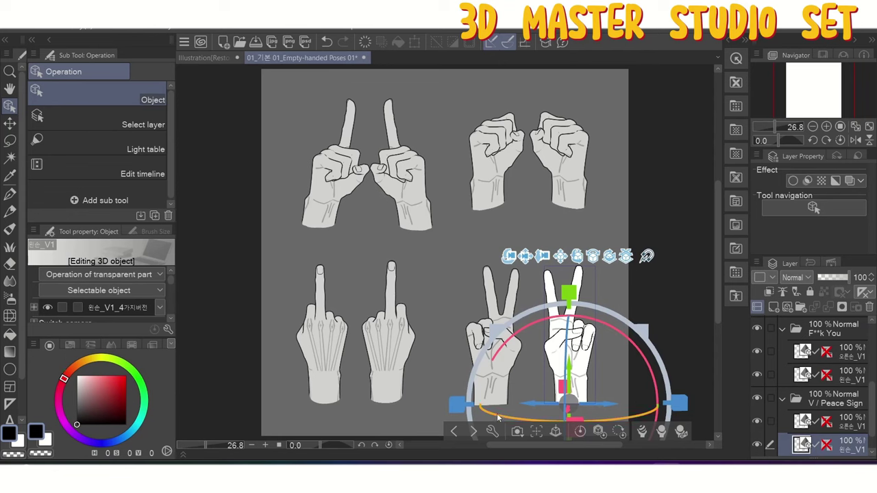
Try rotating and enlarging the left peace-sign 3D hand in the Empty-handed Poses 01 file.
left_click_drag(496, 413, 548, 393)
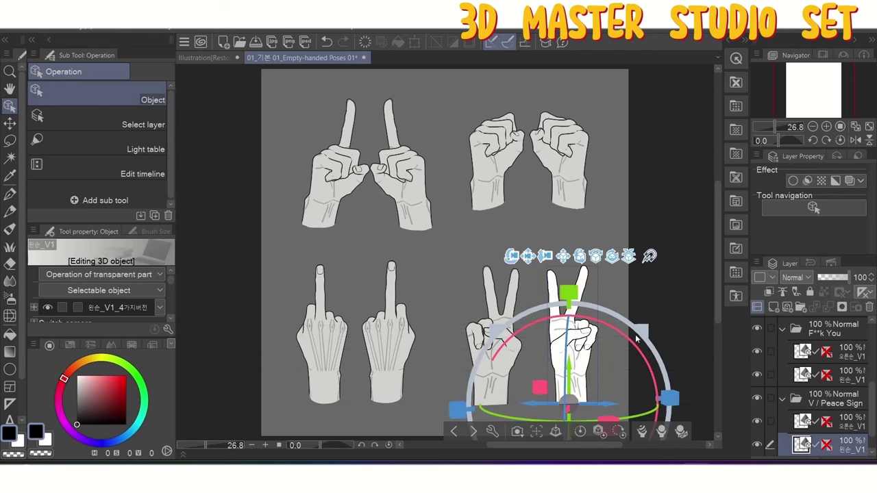
left_click_drag(637, 337, 708, 274)
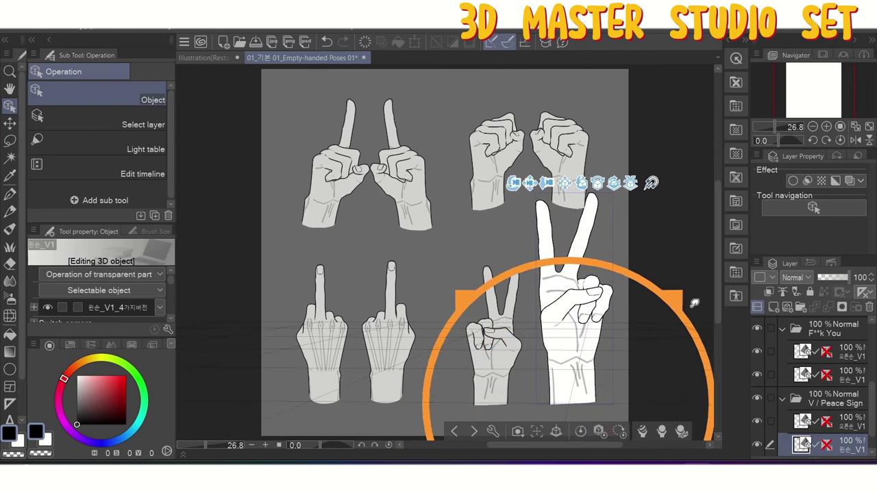
left_click_drag(690, 311, 685, 318)
left_click_drag(647, 410, 548, 370)
mouse_move(639, 343)
left_mouse_down()
mouse_move(620, 312)
mouse_move(676, 395)
mouse_move(652, 341)
left_mouse_up()
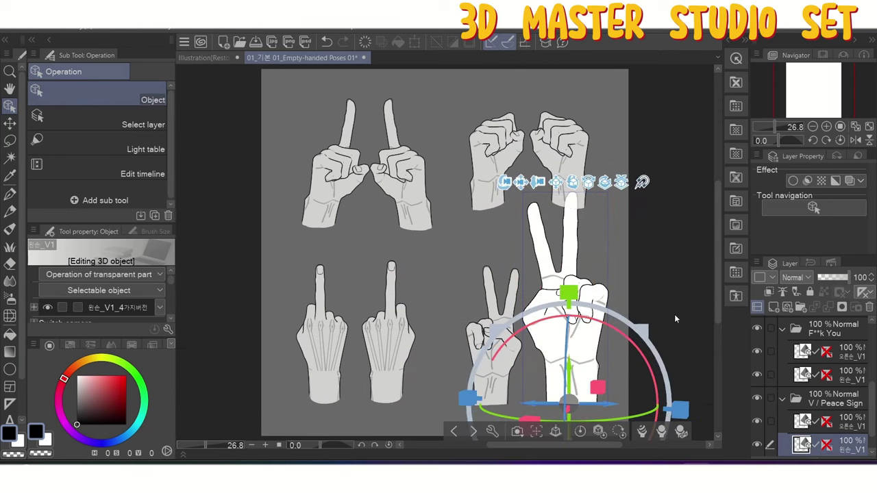
Undo all the rotation and scaling changes made to the left peace-sign hand.
key("ctrl+z")
key("ctrl+z")
key("ctrl+z")
key("ctrl+z")
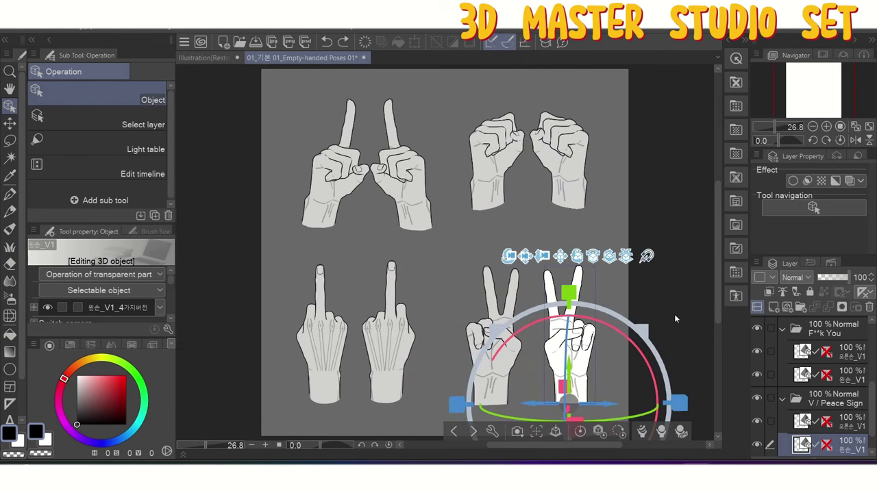
key("ctrl+z")
key("ctrl+z")
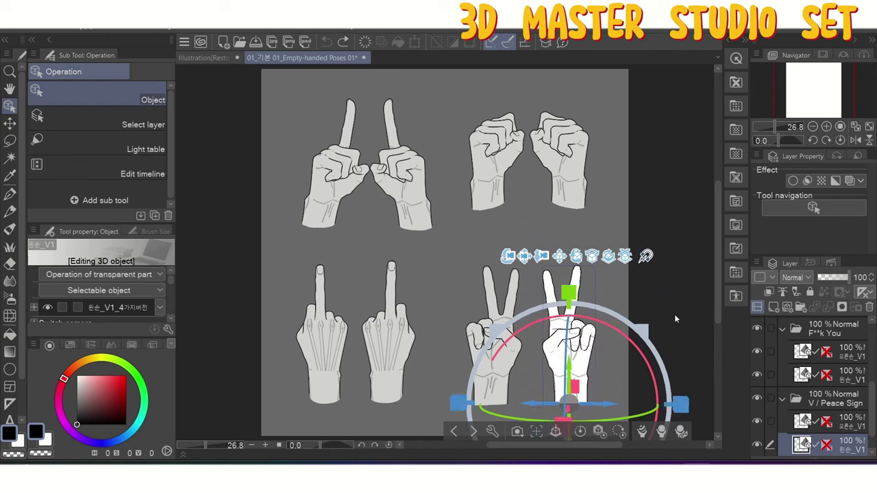
Paste the copied peace-sign hand from Empty-handed Poses 01 into the Illustration canvas.
key("ctrl+v")
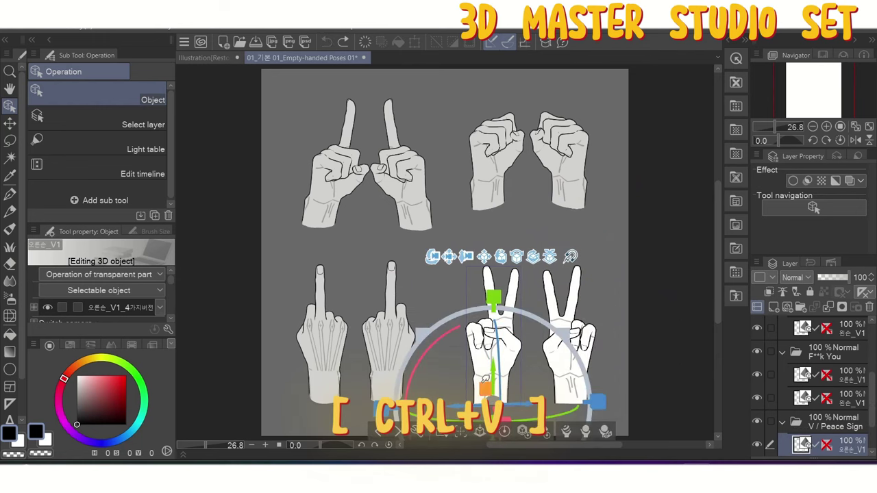
left_click(217, 58)
key("ctrl+v")
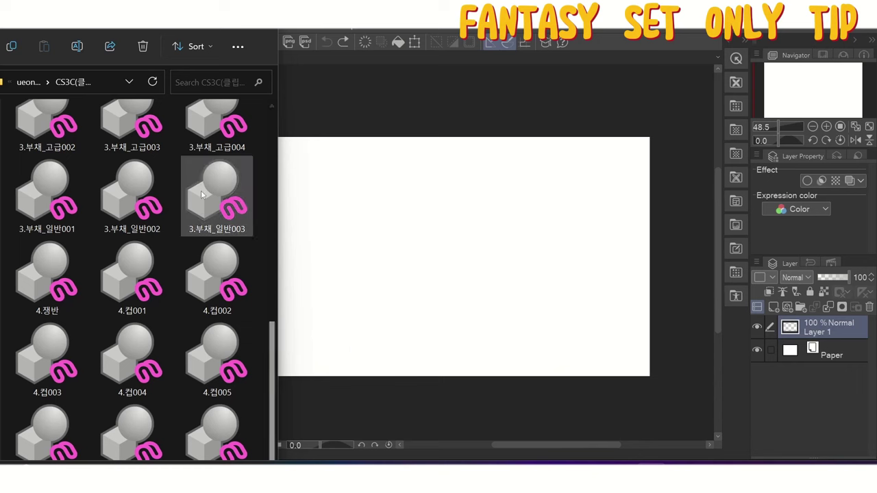
Place the fan model 3.부채_일반003 and the cup model 4.컵002 from File Explorer onto the blank canvas.
left_click_drag(207, 192, 444, 246)
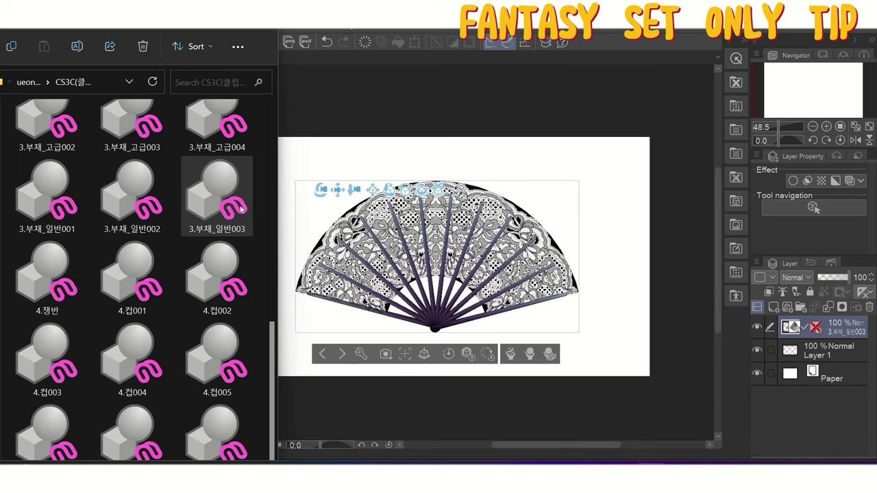
left_click_drag(208, 268, 392, 308)
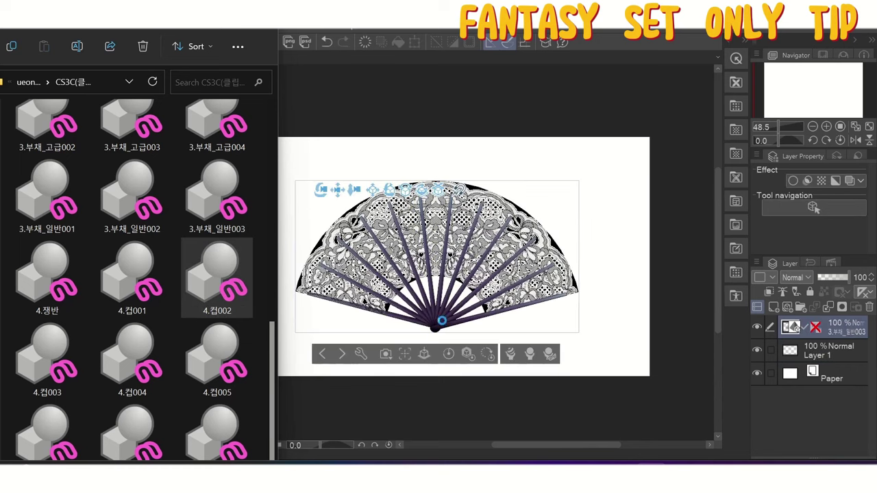
left_click_drag(442, 321, 444, 326)
left_click_drag(580, 319, 467, 359)
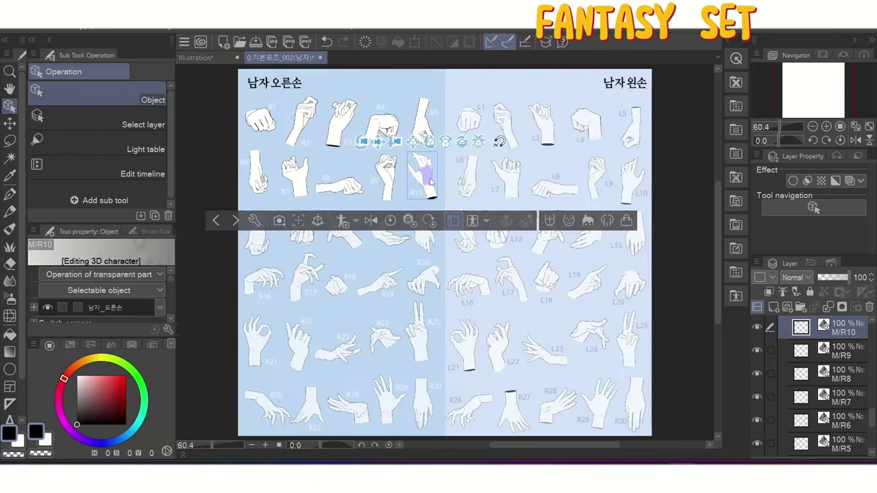
Select hand R10 on the male basic pose sheet and paste a copy of its layer into the Illustration canvas.
left_click(430, 179)
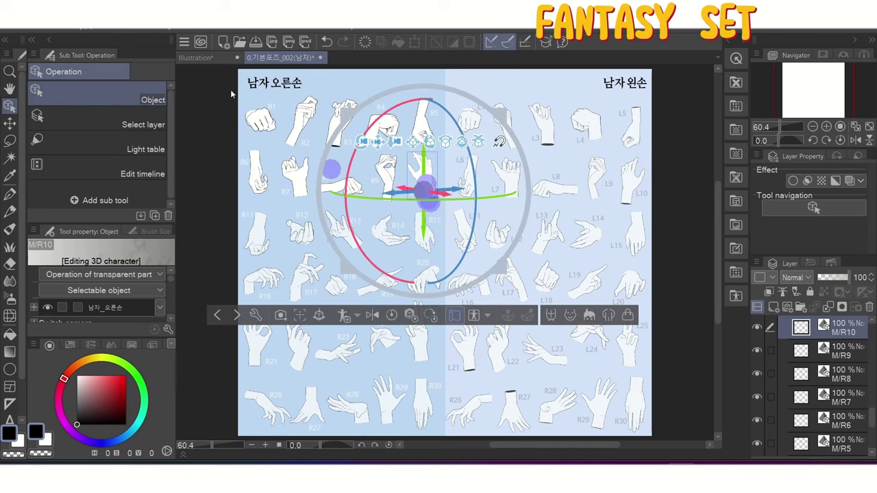
left_click(209, 60)
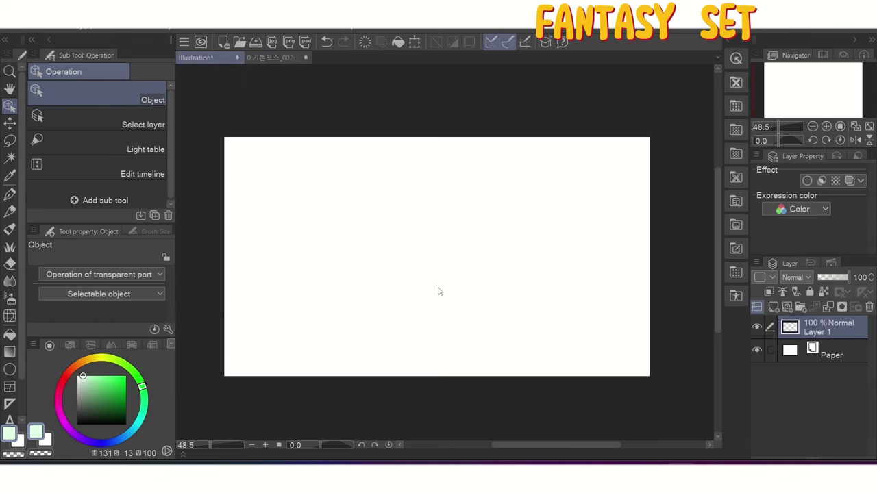
key("ctrl+v")
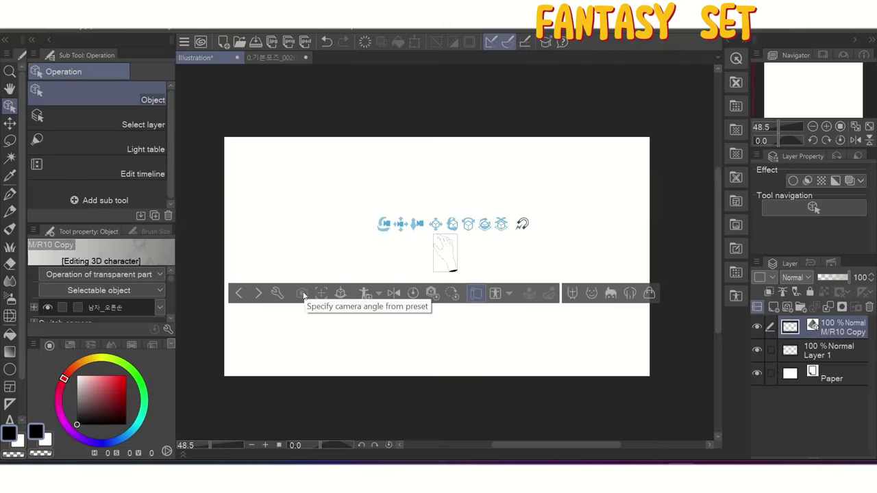
Bring the pasted R10 hand into view on the canvas by adjusting its camera, and move the camera closer to enlarge it.
left_click(373, 284)
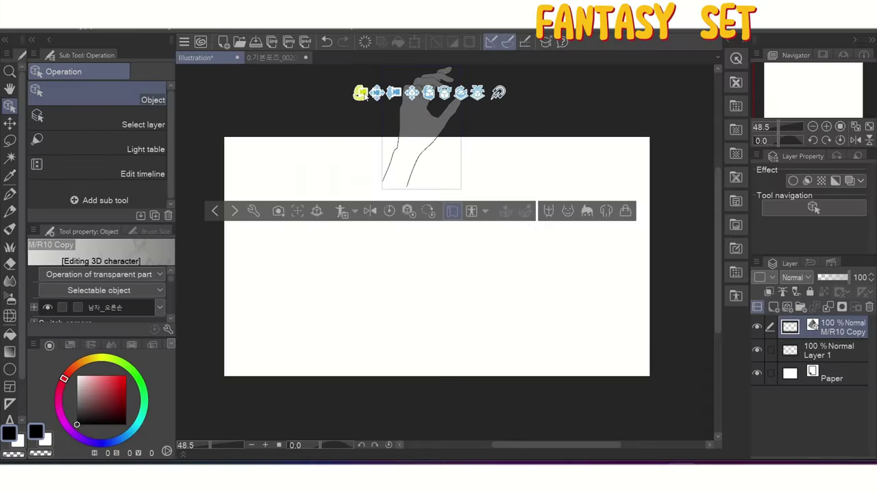
left_click_drag(361, 93, 356, 217)
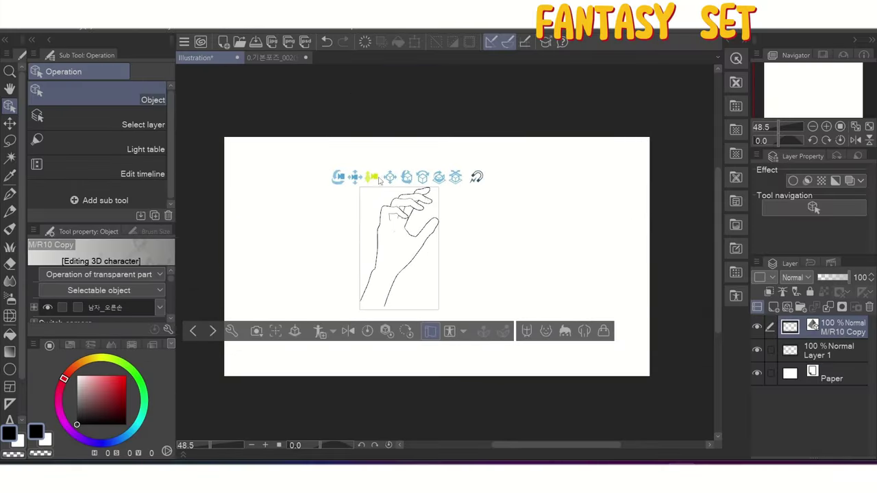
left_click_drag(371, 176, 385, 217)
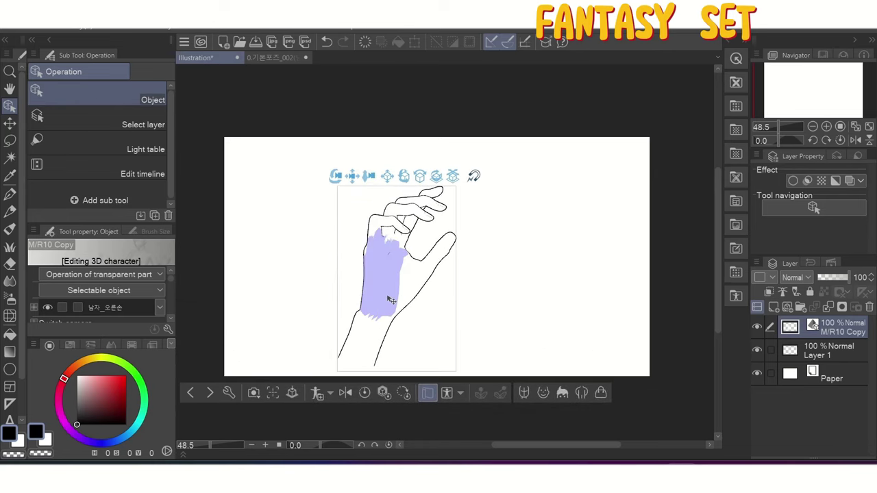
left_click(391, 300)
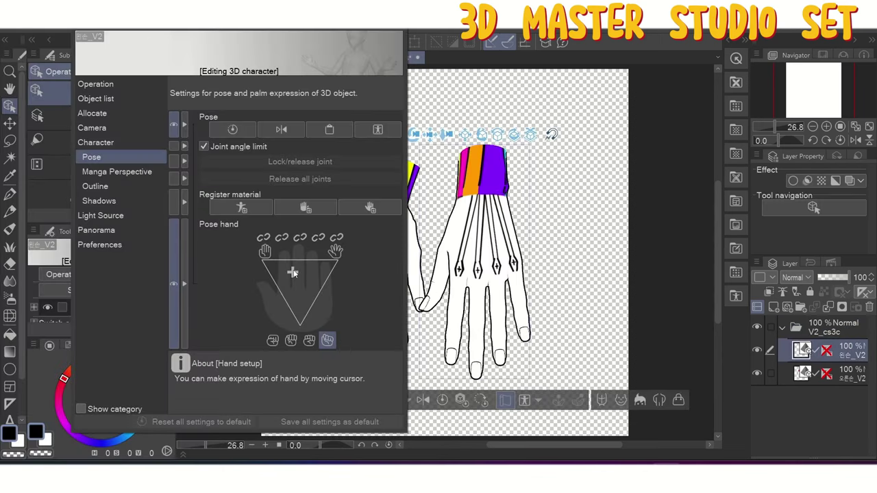
Curl the fingers of the left V2 hand toward a fist with the Pose hand setup.
left_click_drag(293, 272, 327, 322)
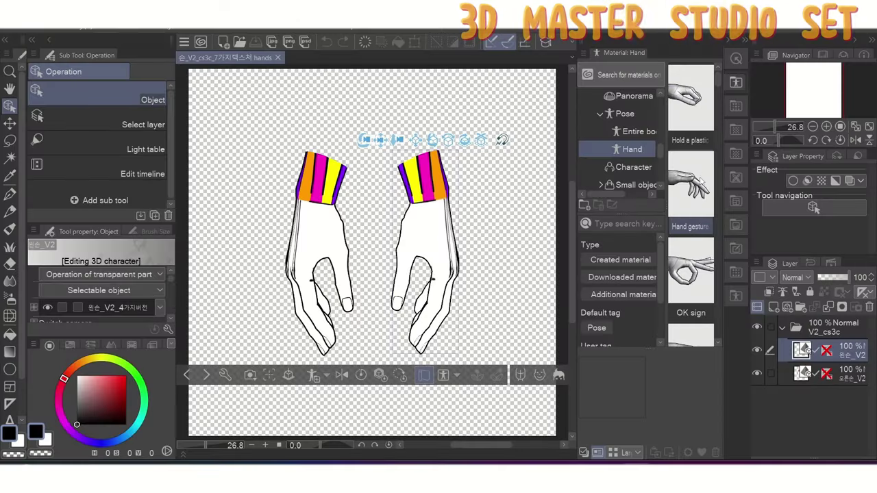
Apply hand pose materials in turn to the left V2 hand, including Hand gesture 005, Hold an egg and Peace sign.
left_click_drag(690, 188, 458, 251)
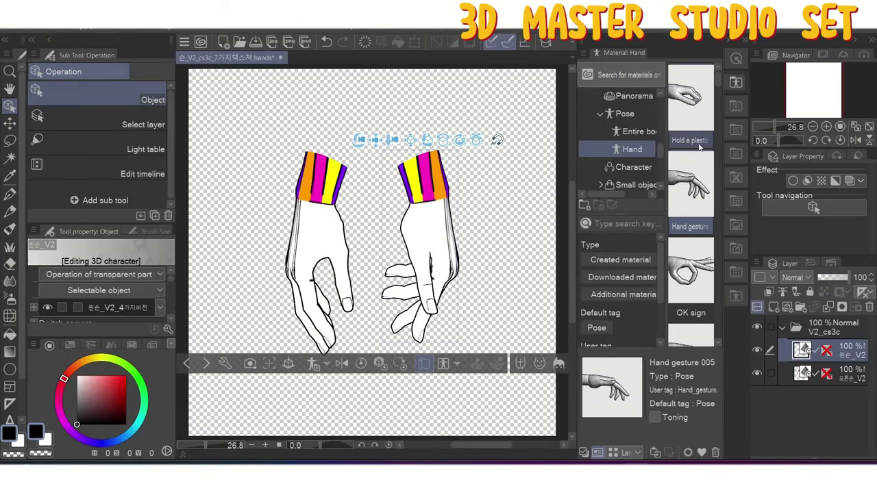
left_click_drag(690, 102, 428, 235)
scroll(692, 240, "down", 2)
left_click_drag(695, 272, 438, 230)
scroll(690, 240, "up", 2)
left_click_drag(695, 270, 425, 245)
scroll(691, 239, "down", 2)
mouse_move(692, 274)
left_mouse_down()
mouse_move(497, 281)
mouse_move(433, 255)
left_mouse_up()
left_click_drag(692, 203, 424, 233)
scroll(702, 247, "down", 2)
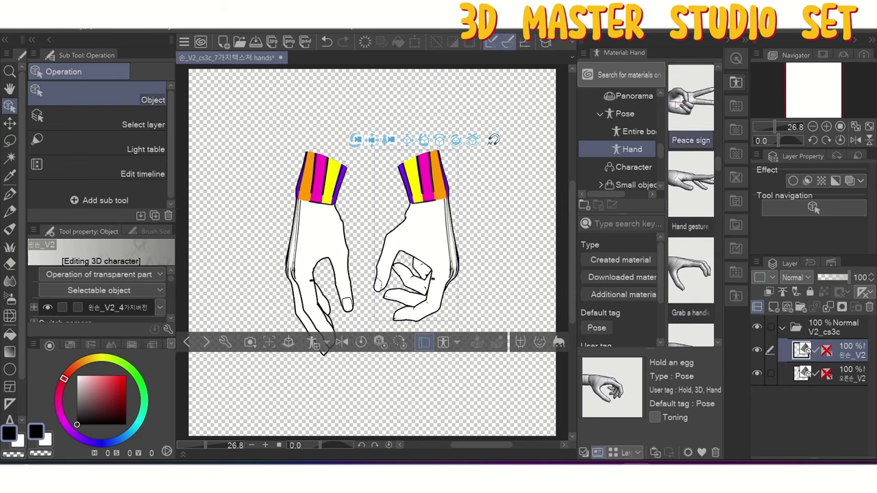
left_click_drag(690, 101, 437, 207)
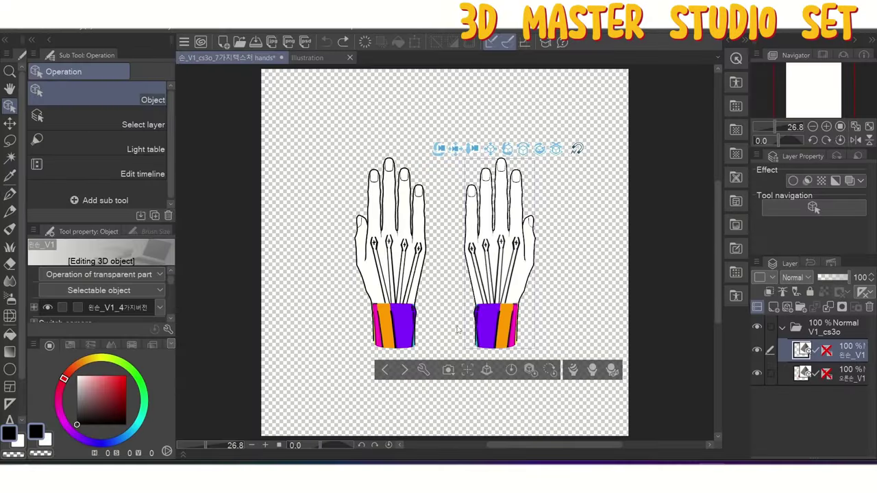
Turn the left V1 hand to its palm side and try its texture presets, ending on 06_Silhouette.
left_click_drag(605, 273, 231, 277)
left_click(572, 363)
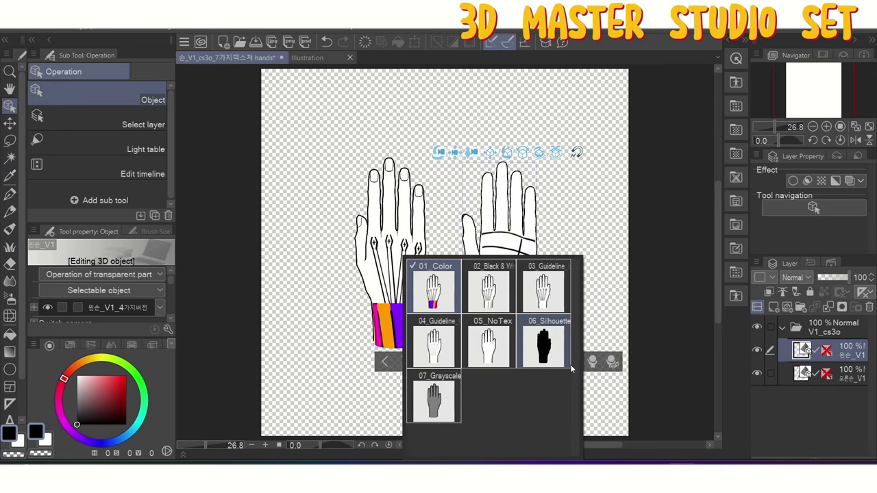
left_click(489, 296)
left_click(541, 296)
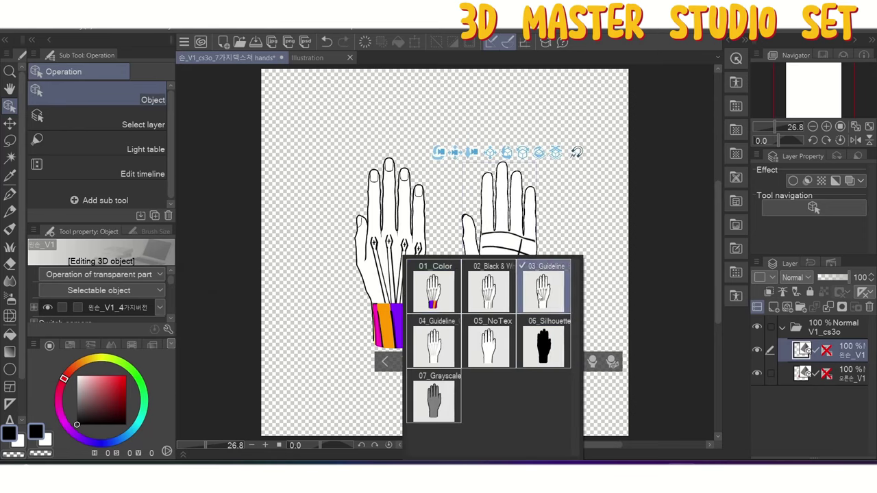
left_click(545, 342)
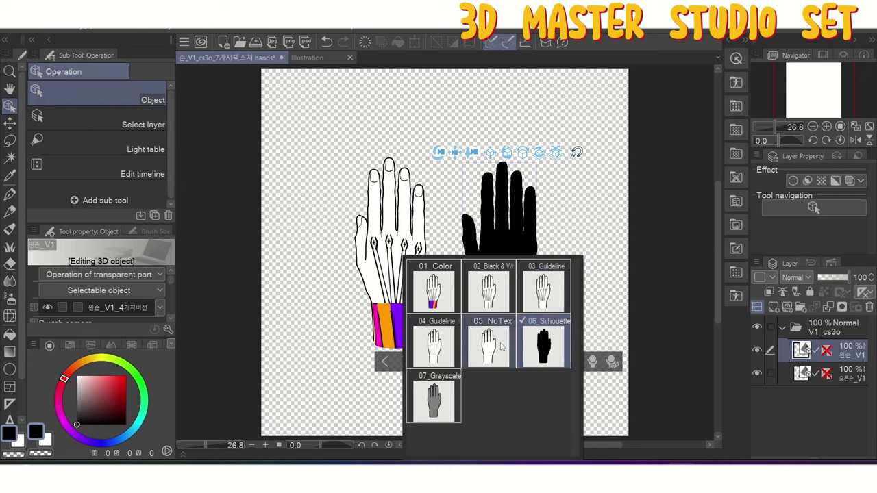
left_click(425, 401)
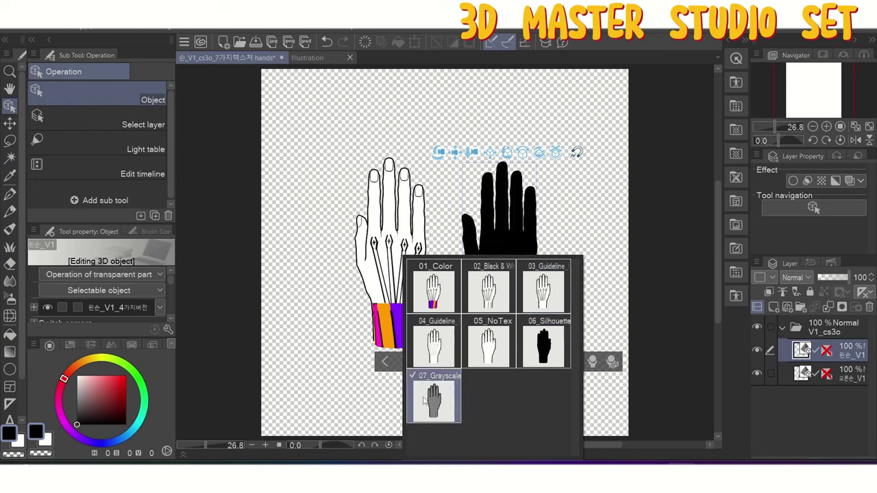
left_click(543, 343)
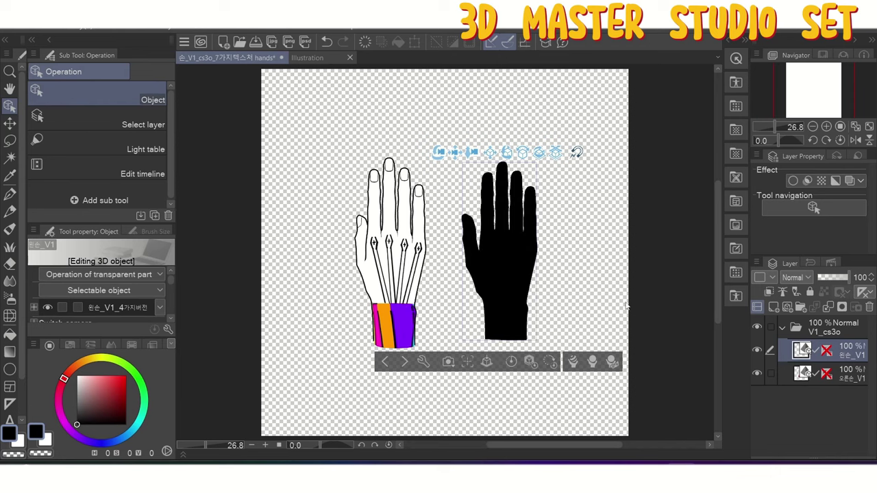
left_click_drag(626, 306, 616, 289)
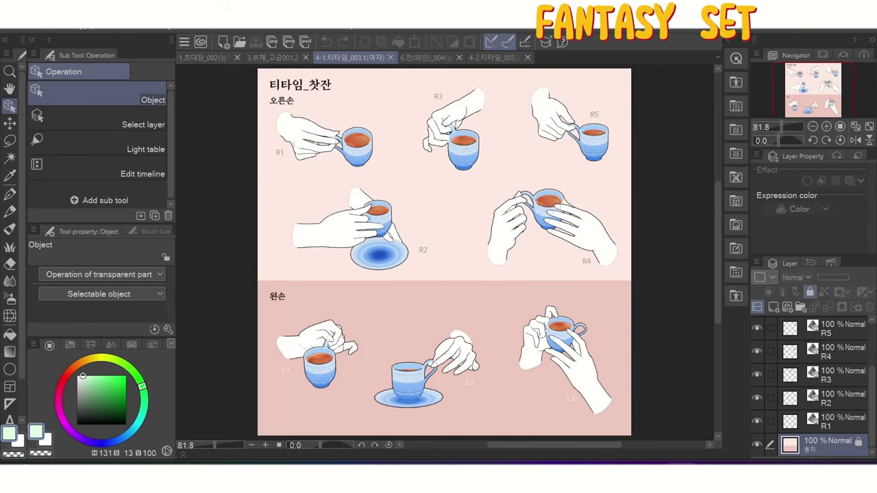
Look through the fantasy set's teacup and champagne glass hand pose sheets.
key("ctrl+Tab")
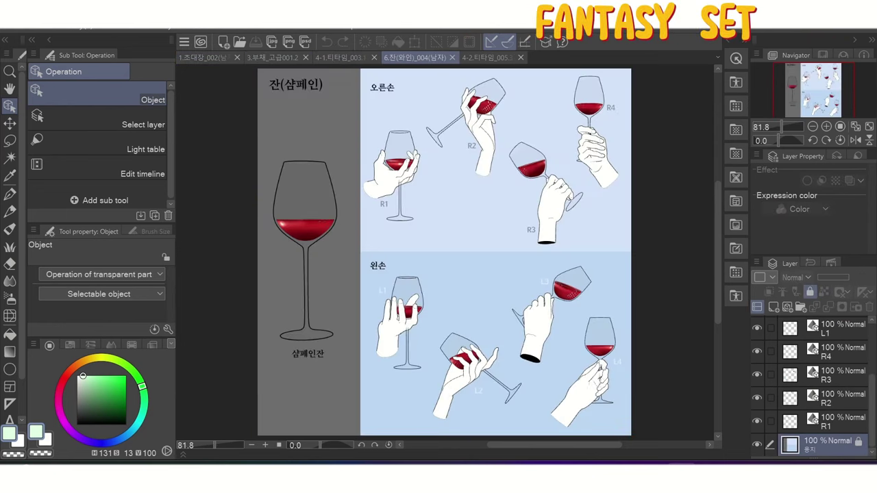
key("ctrl+Tab")
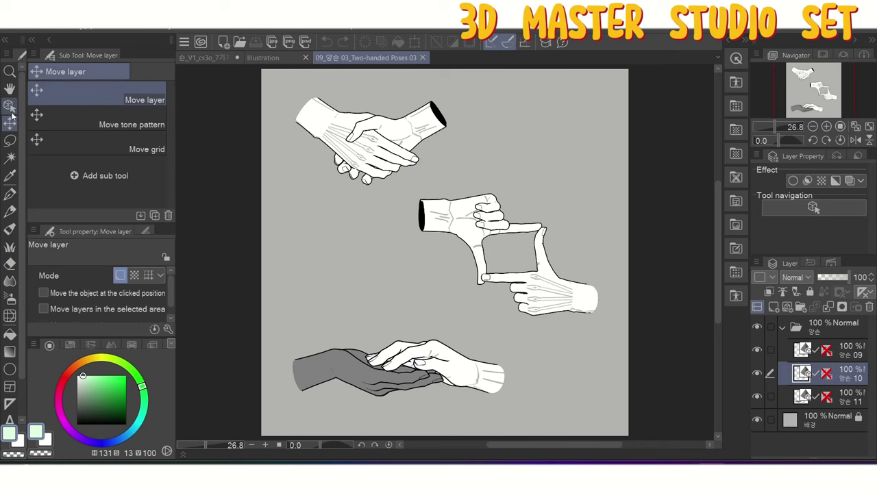
Select both hands of the finger-frame pose in Two-handed Poses 03 and paste a copy of that layer into the Illustration canvas.
left_click(9, 106)
left_click(434, 218)
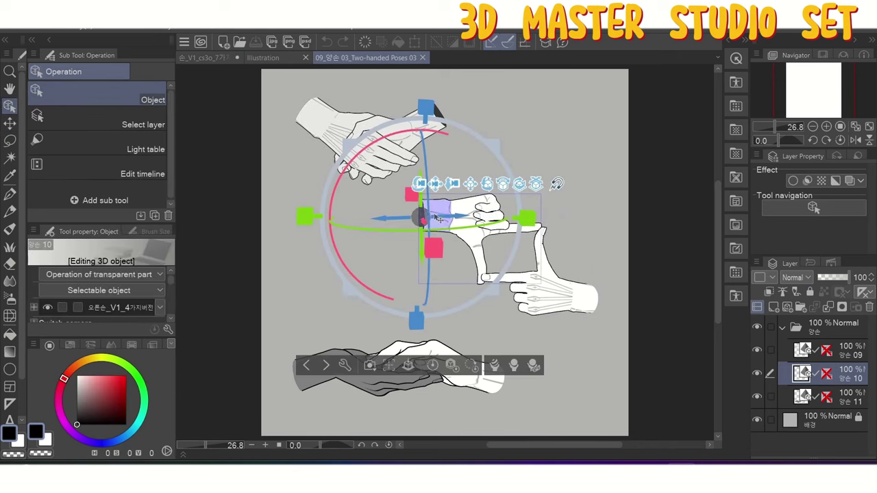
left_click(585, 301)
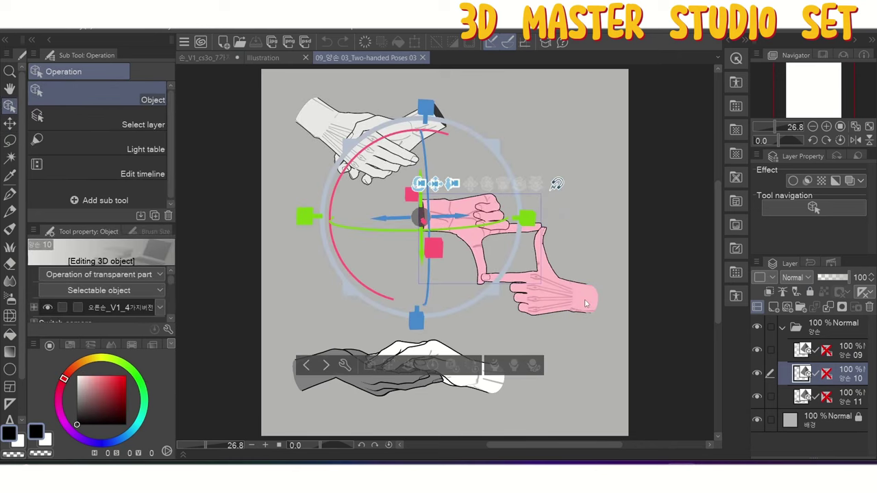
left_click(277, 61)
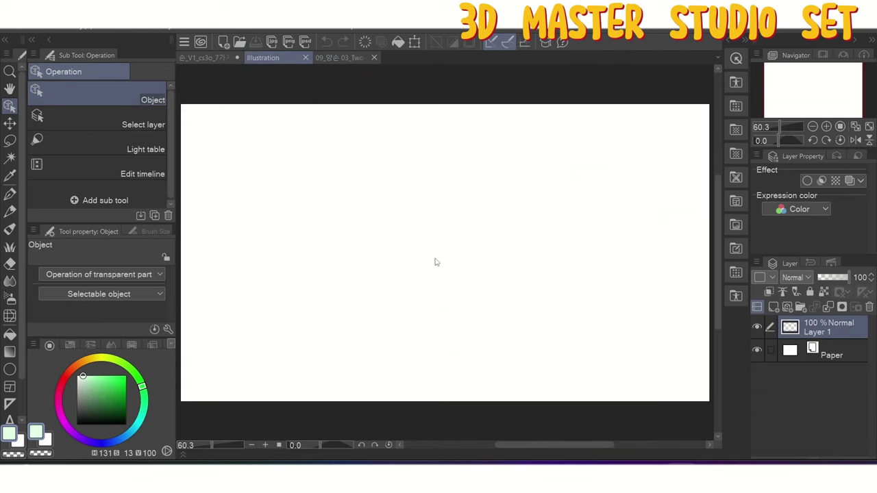
key("ctrl+v")
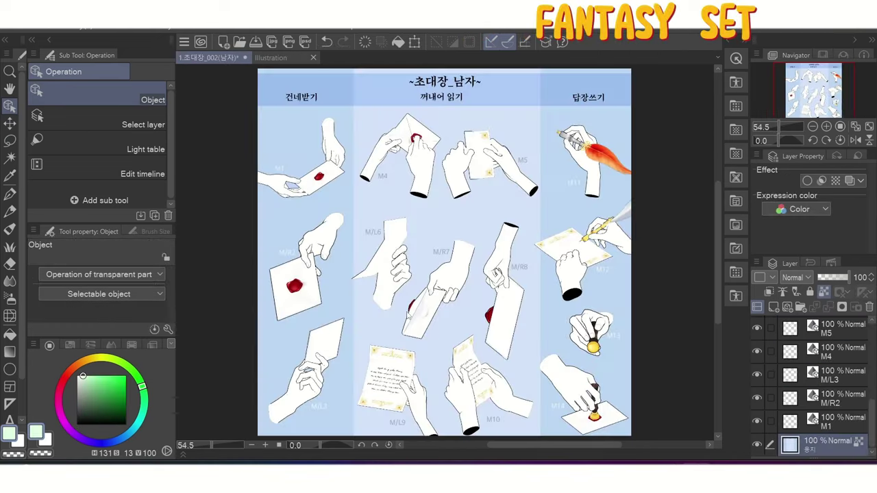
Open the object list of the M10 letter-reading hands on the male invitation sheet and select the 편지지 object.
left_click(295, 432)
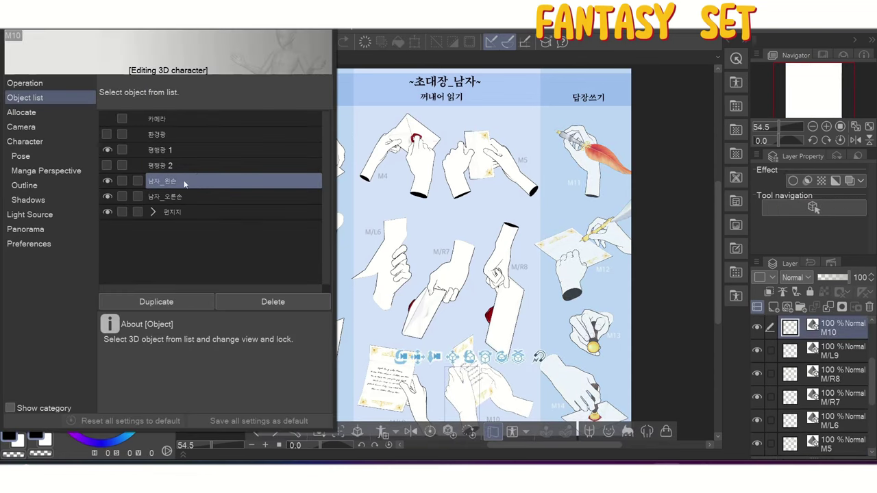
left_click(200, 211)
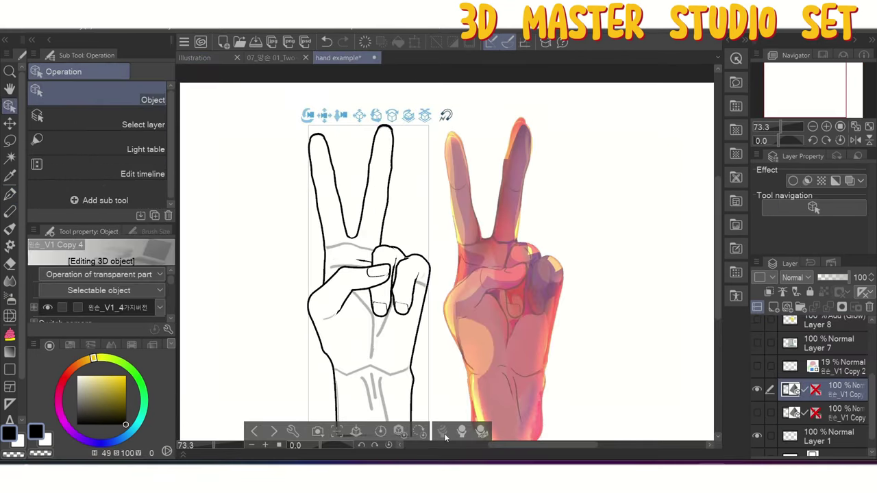
Apply the 06_Silhouette texture preset to the peace-sign hand on the hand example canvas.
left_click(431, 430)
left_click(499, 342)
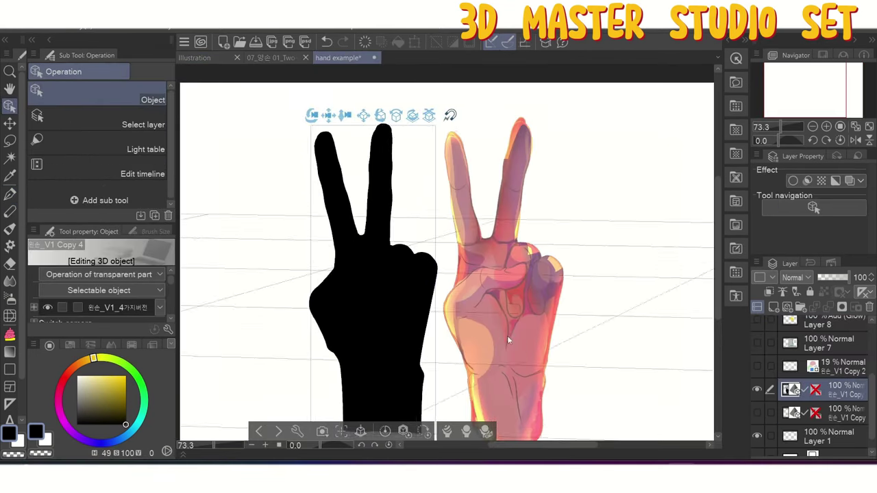
left_click_drag(487, 338, 560, 329)
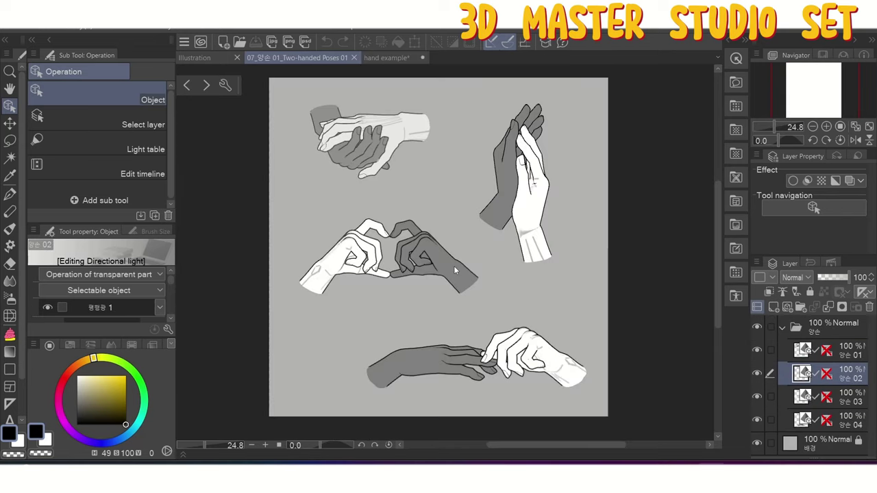
Apply the 01_Color texture preset to the dark hand of the heart pose in Two-handed Poses 01.
left_click(452, 269)
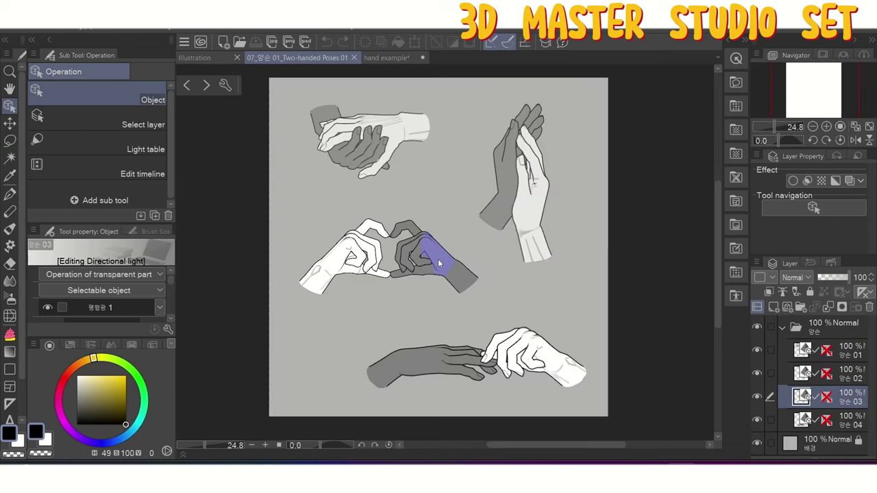
left_click(544, 430)
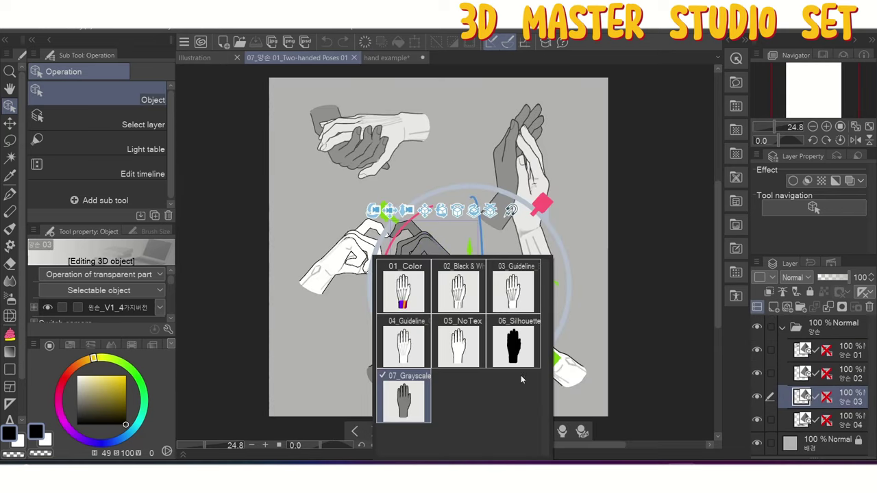
left_click(404, 288)
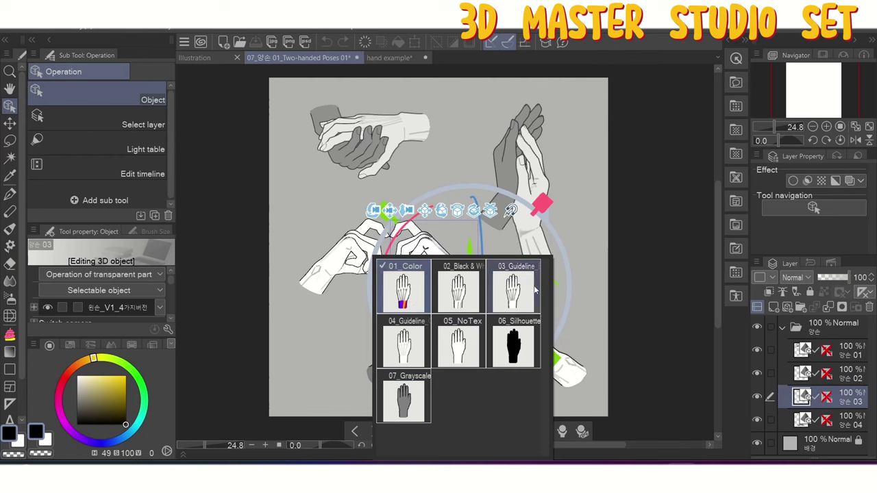
left_click(619, 289)
Apply the 06_Silhouette texture preset to the white right-hand model (오른손) of the heart pose.
left_click(323, 268)
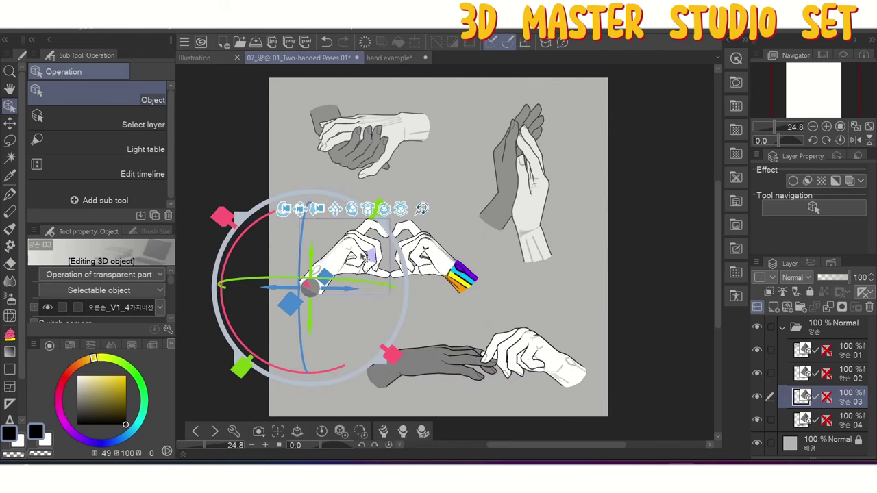
left_click(383, 431)
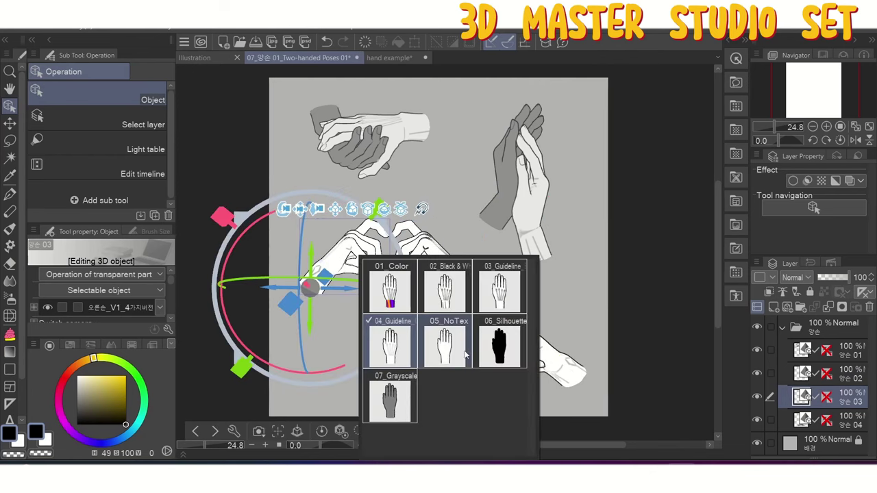
left_click(499, 343)
left_click(631, 337)
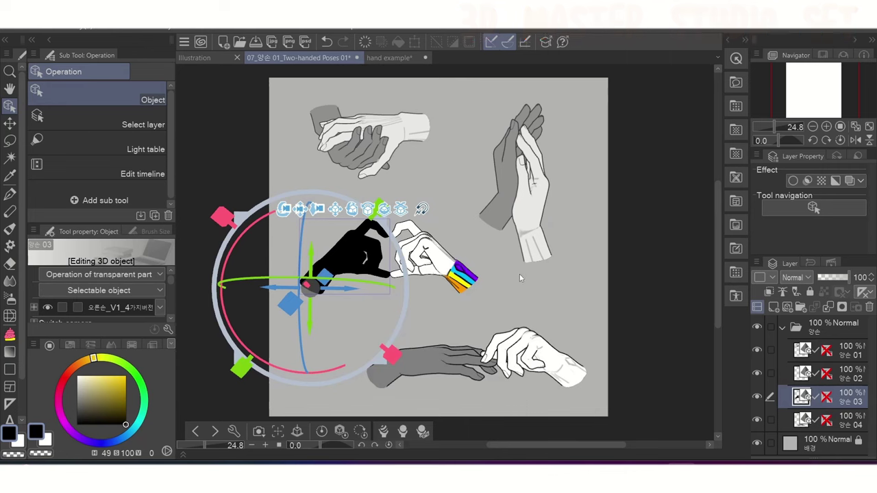
Apply the 06_Silhouette texture preset to the heart pose's other hand, the one with the coloured wrist.
left_click(428, 257)
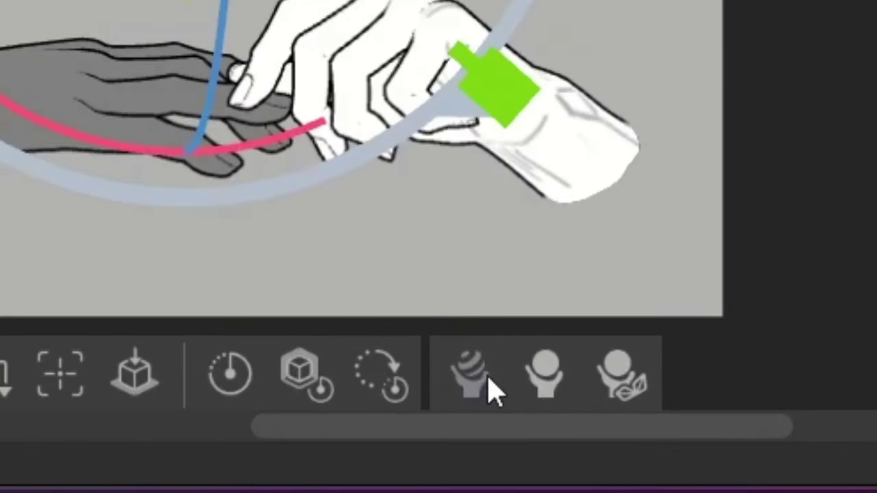
left_click(487, 378)
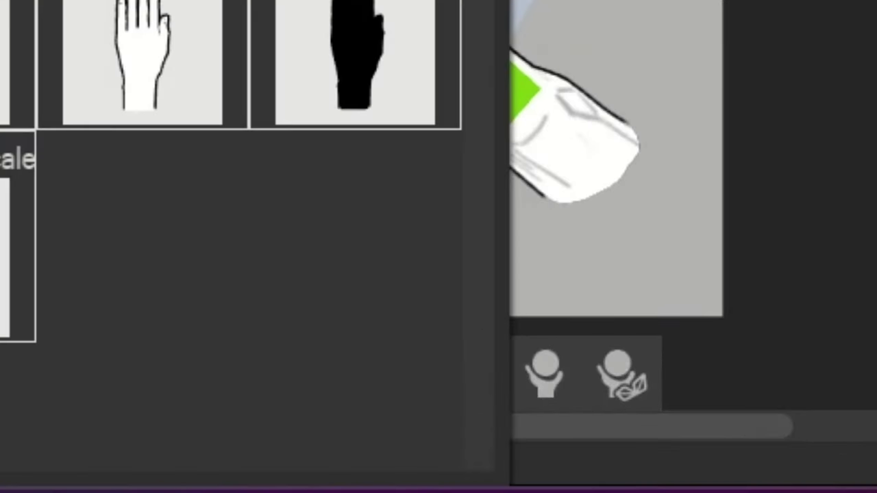
left_click(354, 46)
left_click(619, 310)
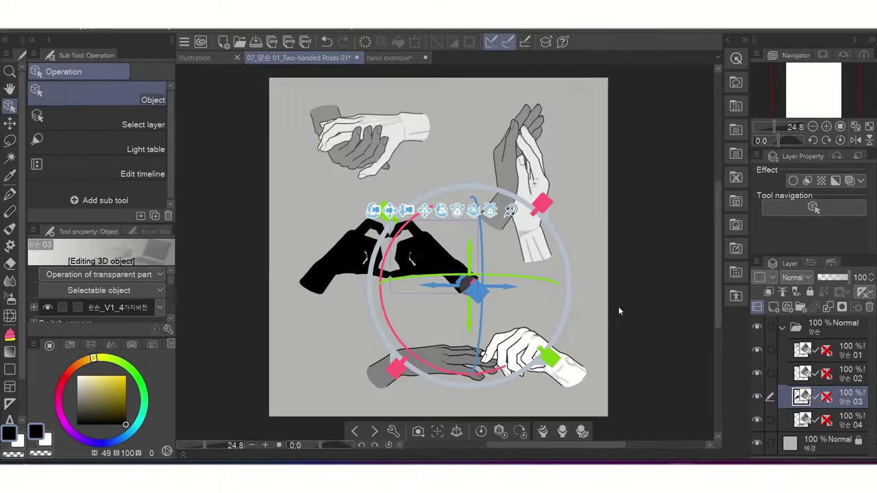
Change the texture preset of the dark hand in the praying pose on layer 양손 02.
left_click(506, 168)
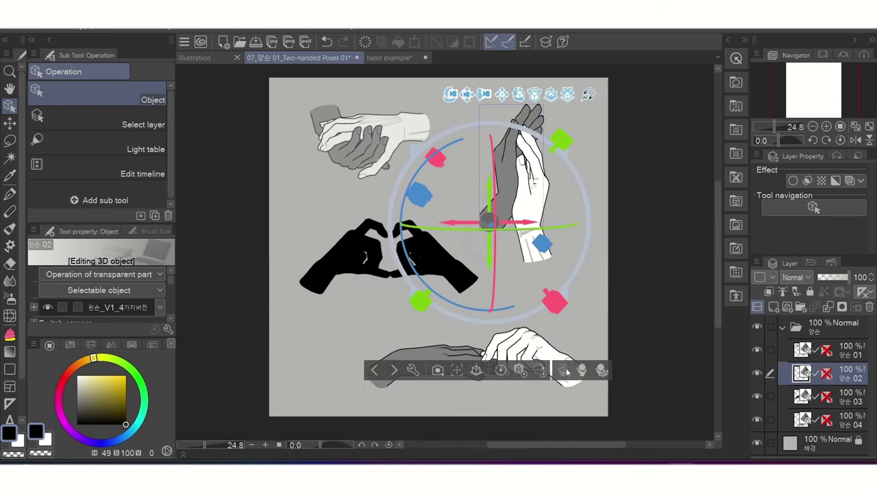
left_click(561, 371)
left_click(428, 306)
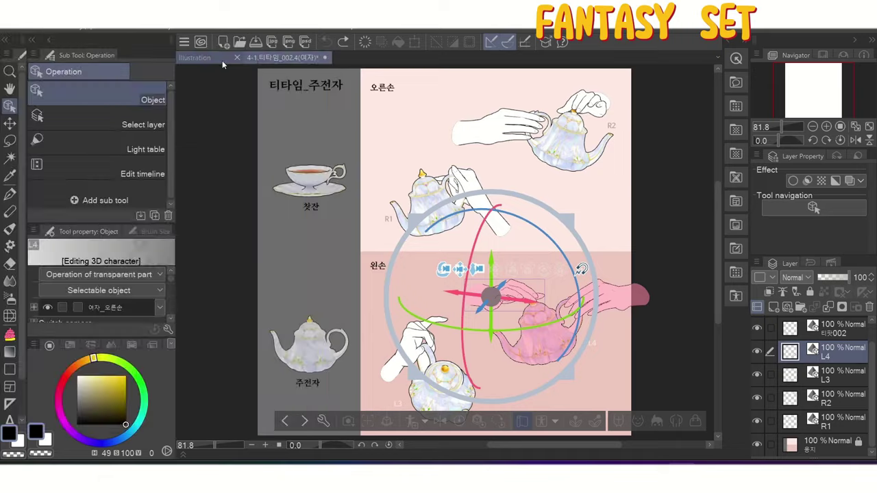
Paste a copy of the L4 teapot hand pose into the Illustration canvas and turn the camera around it.
left_click(222, 59)
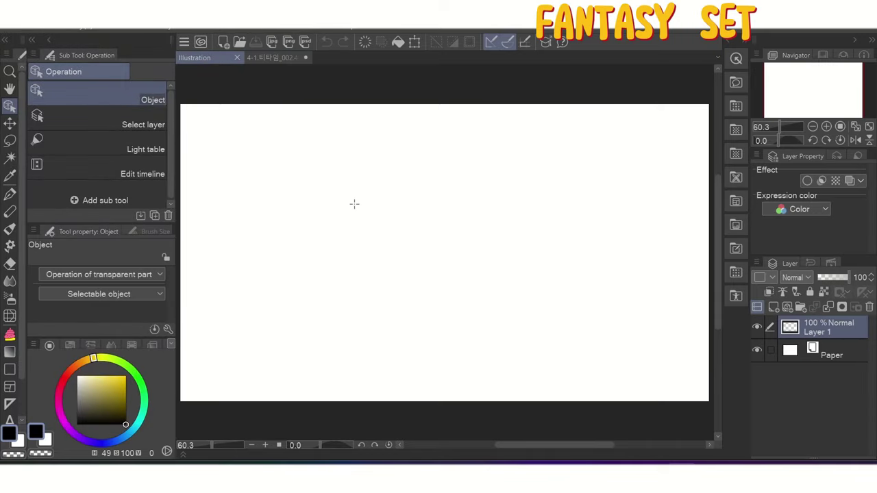
key("ctrl+v")
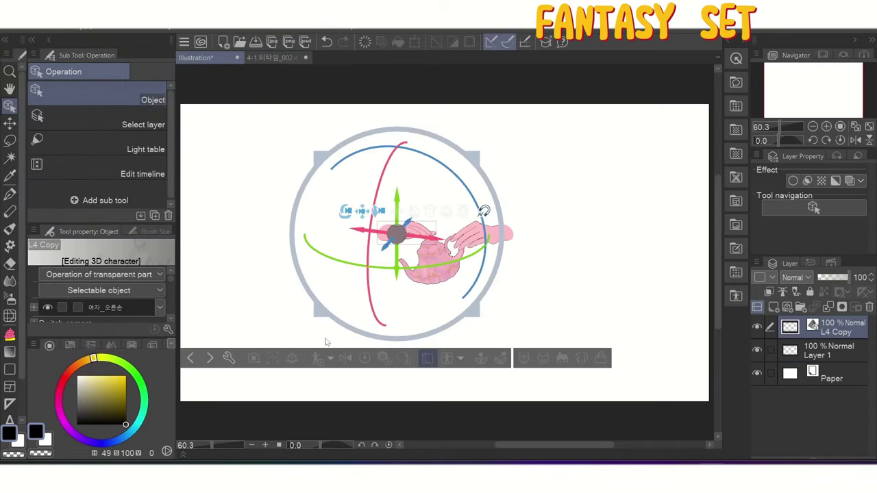
left_click_drag(351, 202, 573, 201)
Select the fantasy set prop and try two of its texture presets.
left_click(422, 301)
left_click(470, 430)
left_click(497, 289)
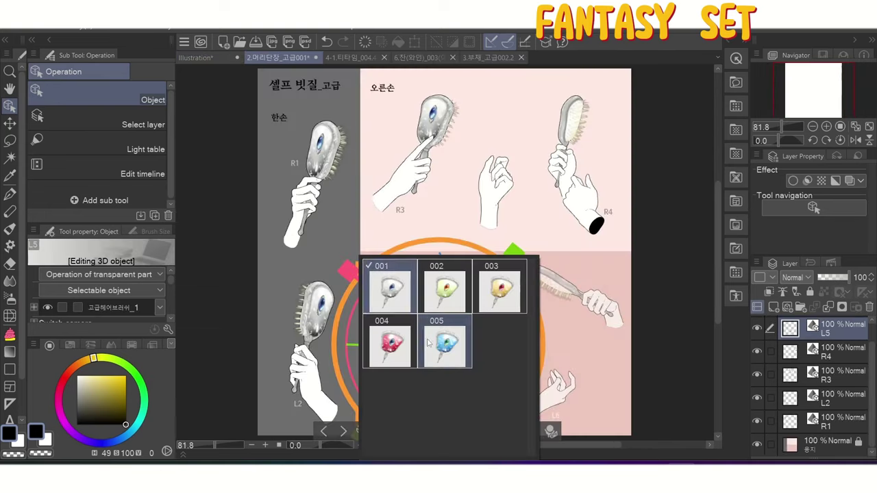
left_click(445, 347)
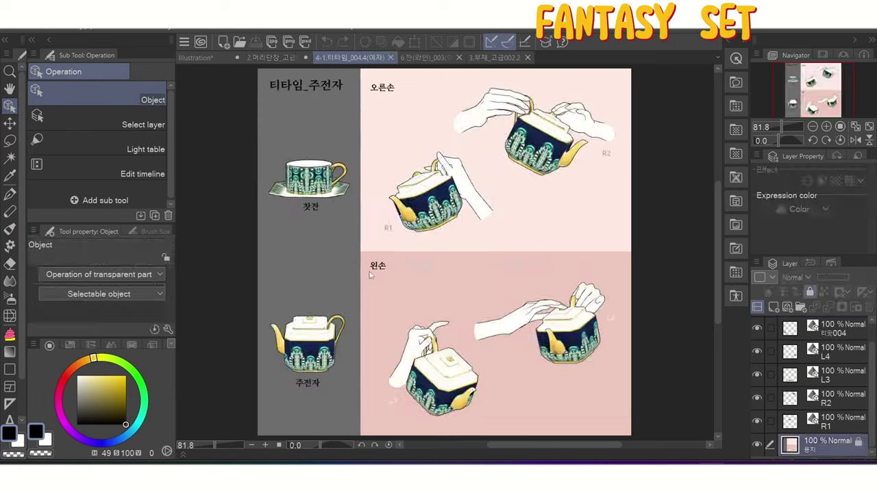
Set the R1 teapot on the 티타임_004.4 sheet to texture preset C002.
left_click(411, 175)
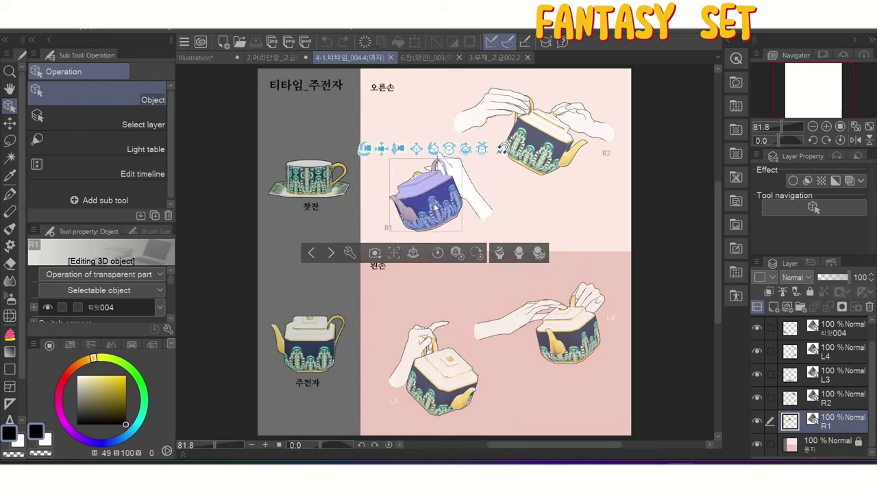
left_click(361, 371)
left_click(449, 293)
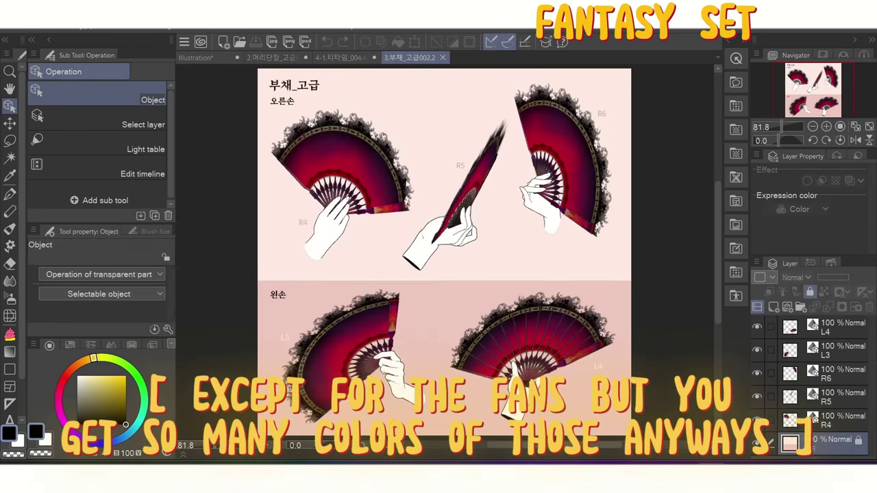
Select the R4 fan on the 부채_고급002.2 sheet and open its texture presets.
left_click(343, 164)
left_click(266, 239)
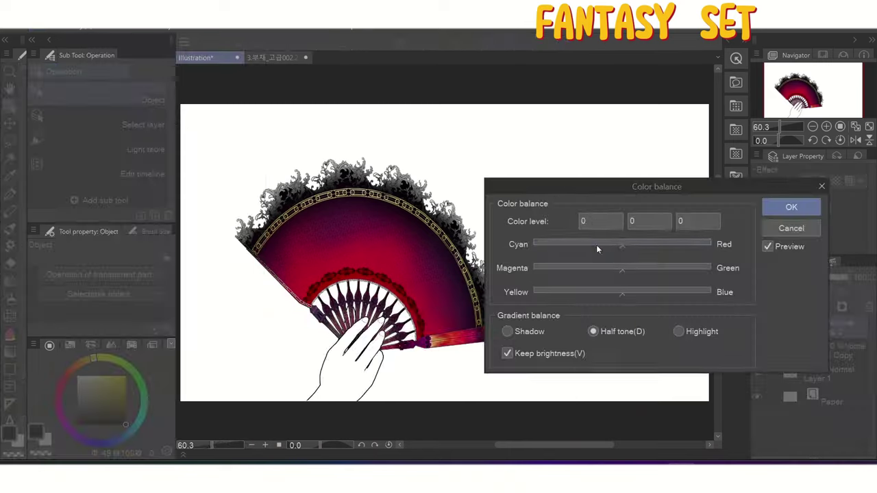
Try different positions of the model's movable-part sliders.
mouse_move(621, 268)
left_mouse_down()
mouse_move(550, 268)
mouse_move(552, 245)
mouse_move(629, 268)
left_mouse_up()
left_click_drag(622, 291, 682, 293)
left_click(679, 331)
left_click_drag(622, 245, 685, 244)
left_click(670, 268)
left_click(669, 291)
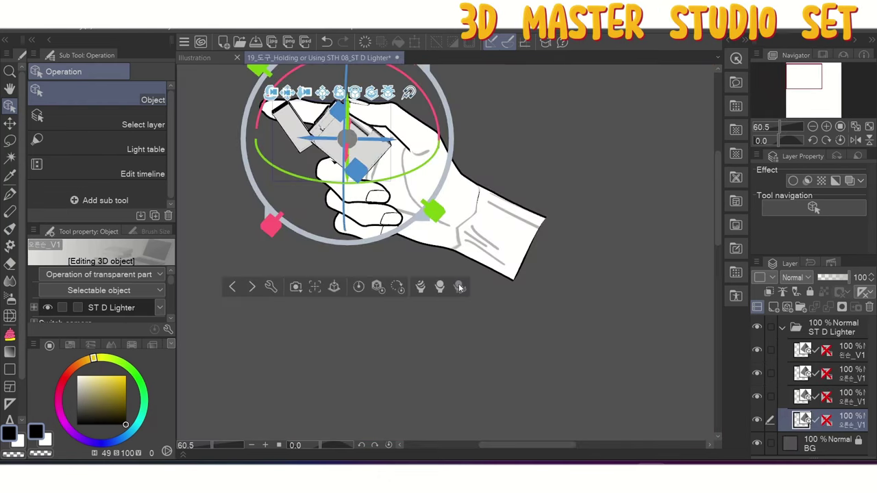
Move the ST D Lighter's Open / Closed part to its maximum.
left_click(459, 286)
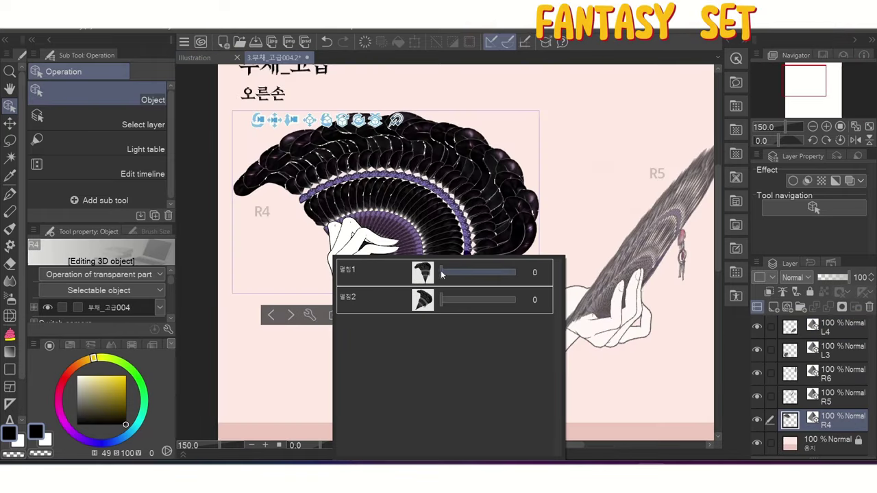
left_click_drag(442, 274, 519, 278)
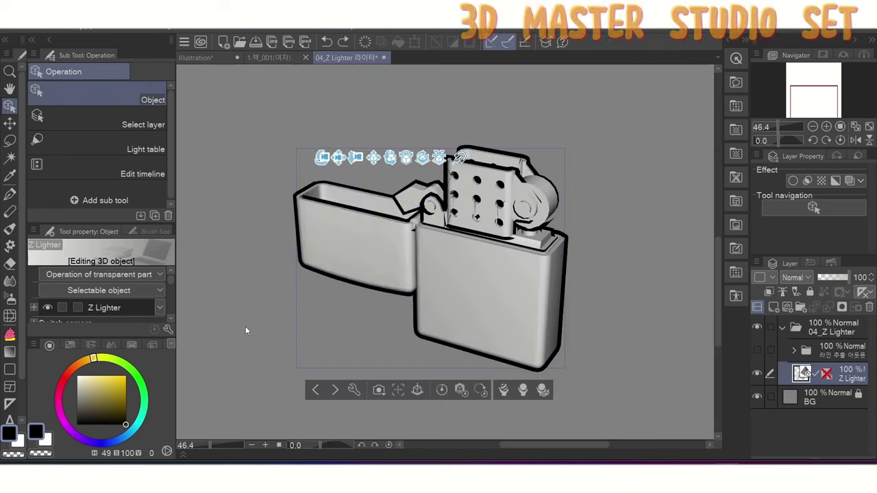
left_click(347, 245)
left_click_drag(347, 245, 477, 308)
left_click(541, 300)
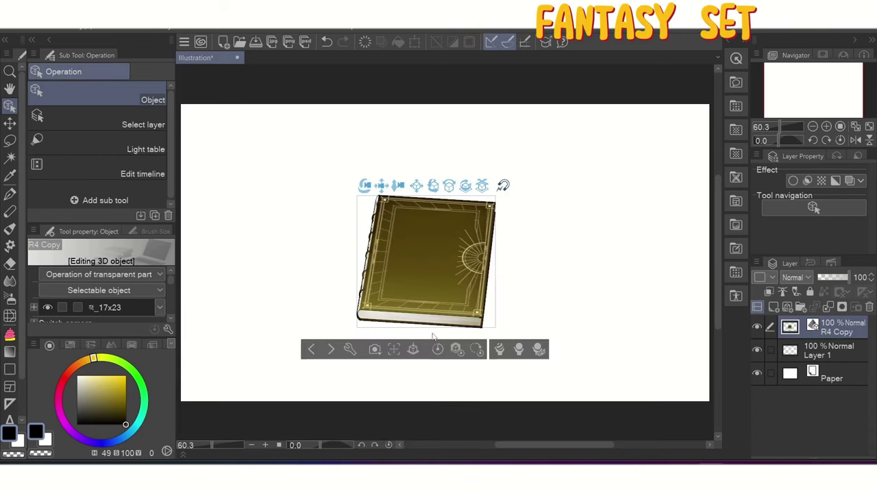
Open the R4 Copy book through its movable parts and rotate the whole book.
left_click(539, 351)
left_click_drag(444, 278, 519, 228)
left_click(378, 334)
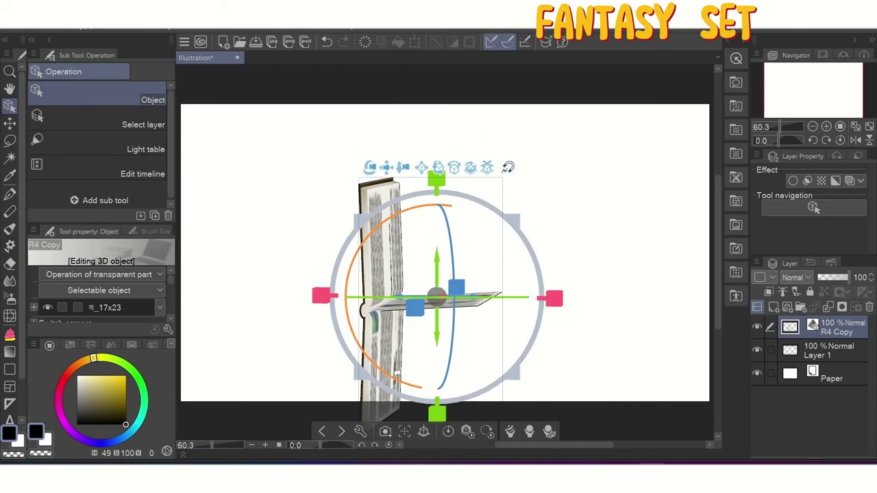
left_click_drag(396, 374, 527, 322)
Try further rotations and movable-part settings on the open book.
left_click(532, 270)
left_click(452, 274)
left_click_drag(436, 203, 442, 202)
left_click(446, 274)
left_click_drag(442, 266, 458, 293)
left_click(442, 319)
left_click_drag(594, 286, 566, 357)
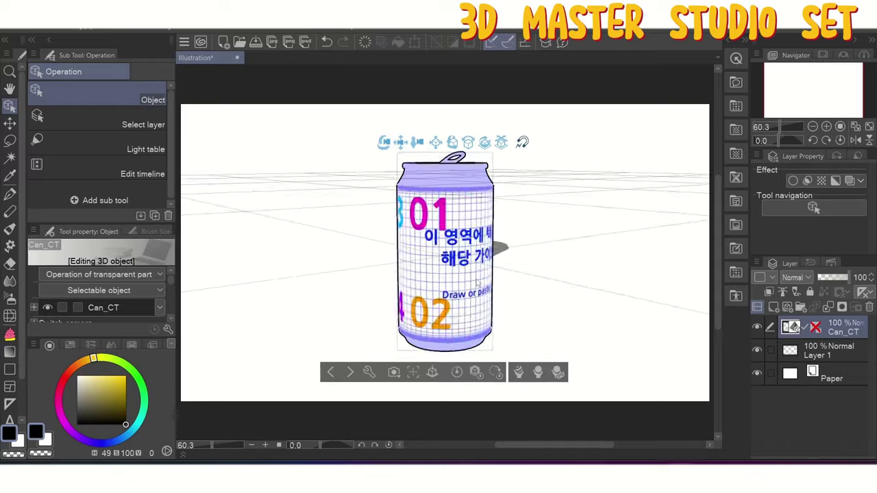
Place the custom-texture props Can_CT and Disposable Cup_CT on the Illustration canvas one after the other.
left_click_drag(445, 254, 717, 272)
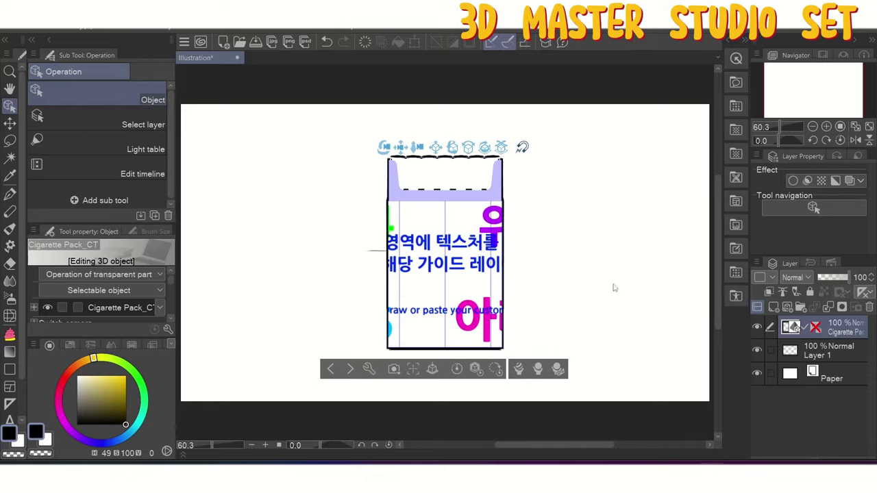
left_click_drag(445, 260, 594, 277)
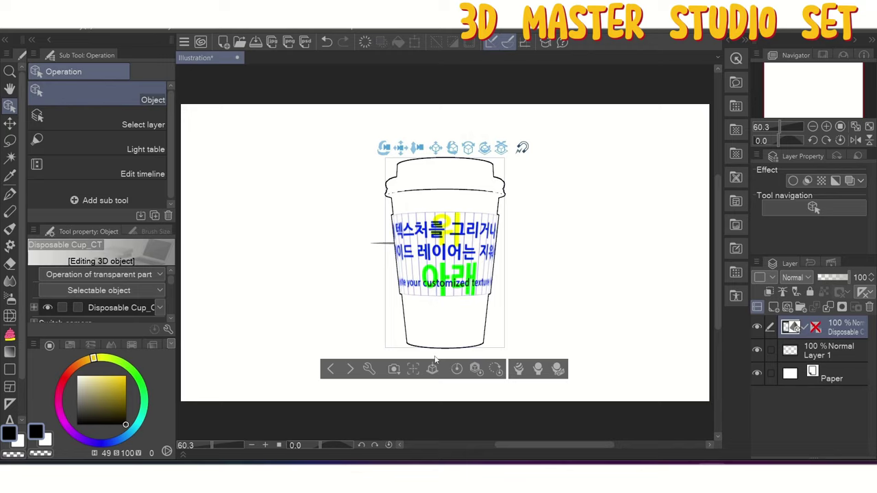
left_click_drag(446, 260, 513, 294)
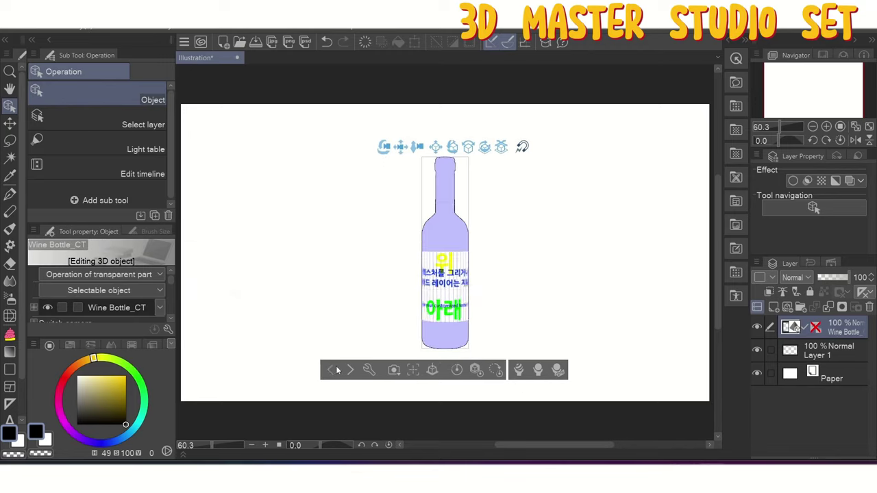
left_click_drag(446, 261, 286, 196)
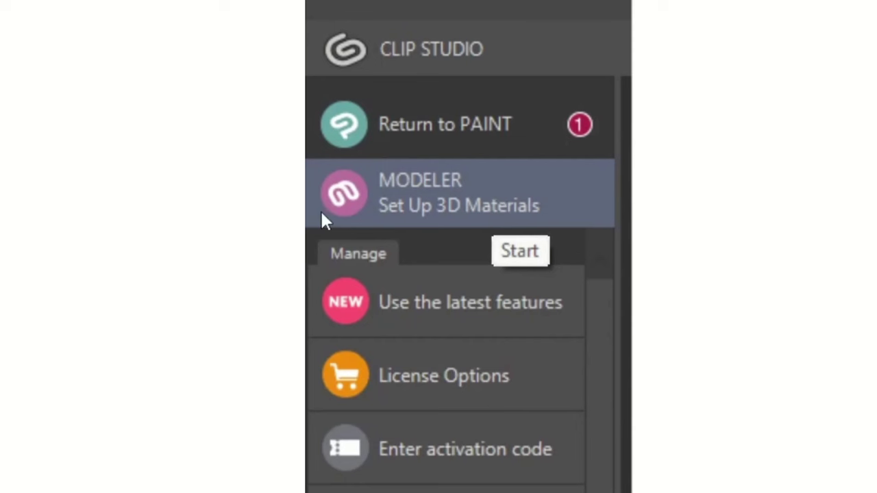
Switch to Clip Studio Modeler with a new 3D object and open the Can_CT file.
left_click(502, 221)
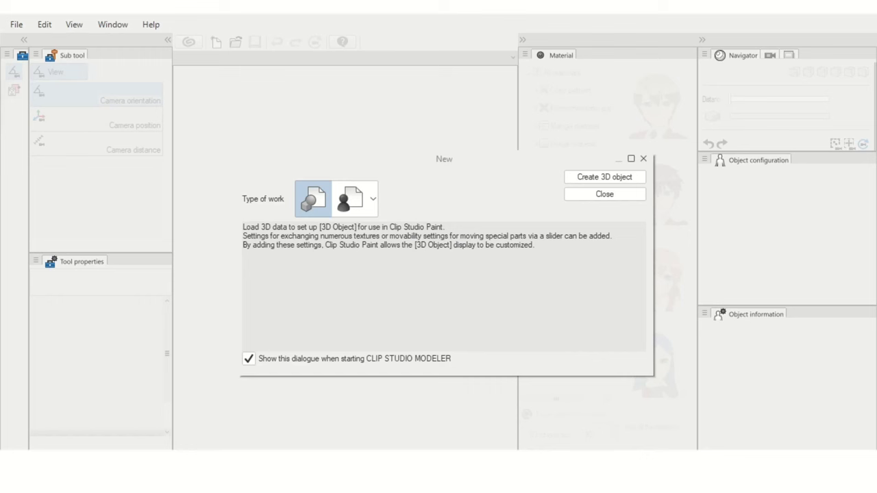
left_click(604, 177)
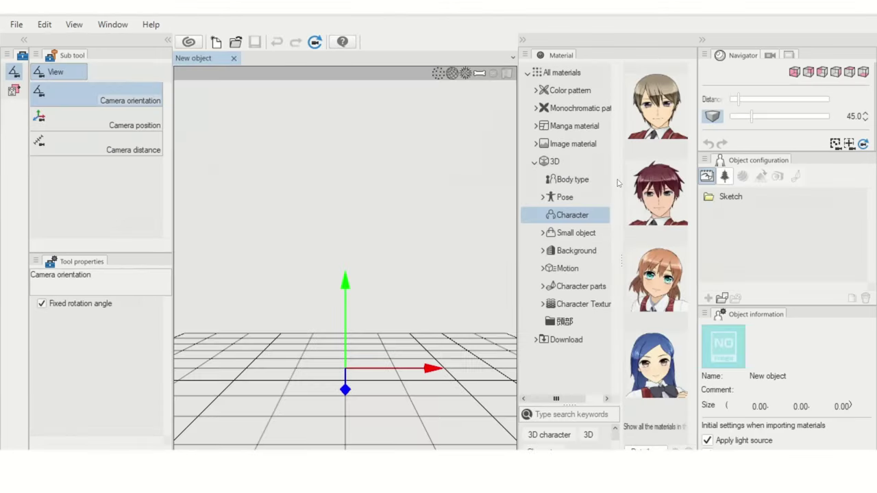
left_click(15, 24)
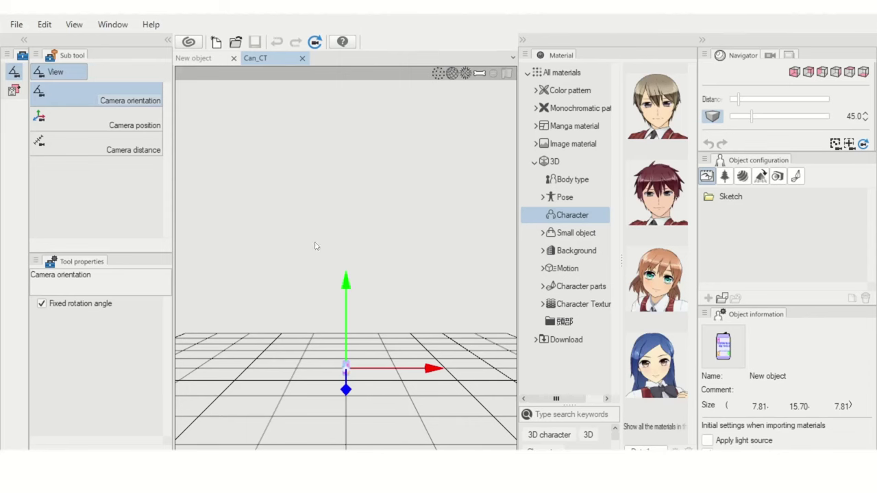
Save the can as Can_CT_Test02 in the CLIP STUDIO MODELER object file (*.csmo) format.
left_click(17, 25)
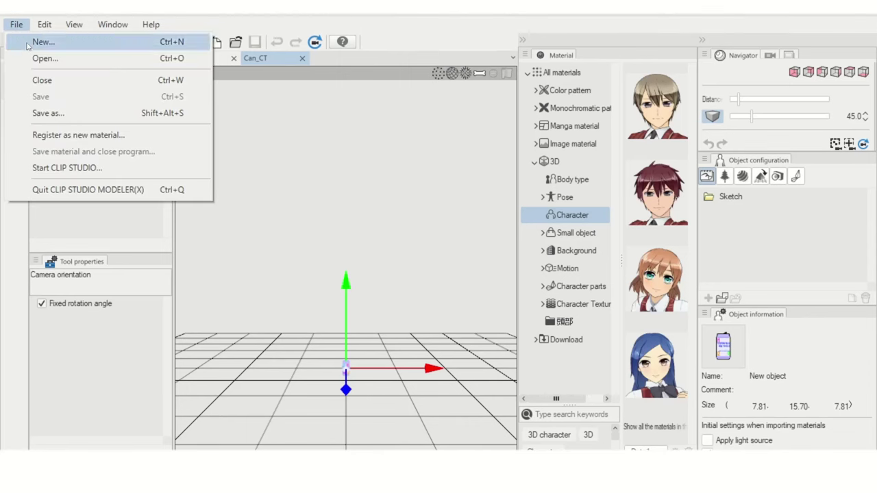
left_click(133, 116)
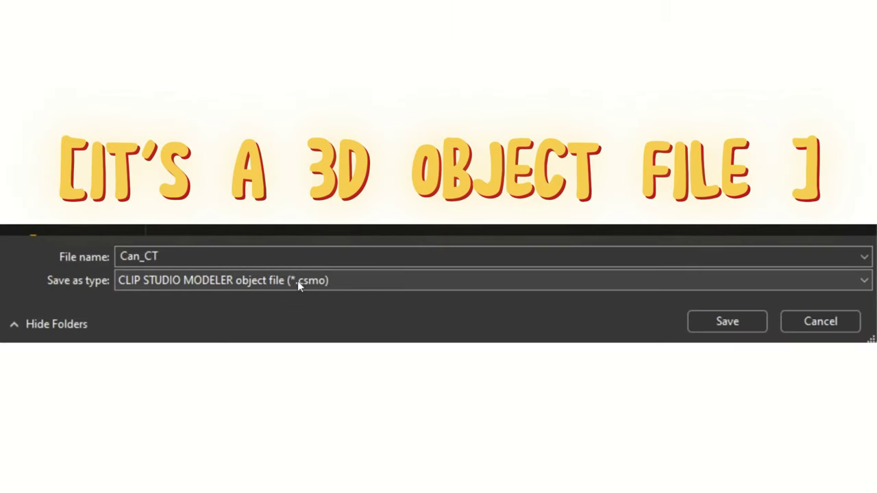
left_click(329, 291)
left_click(286, 312)
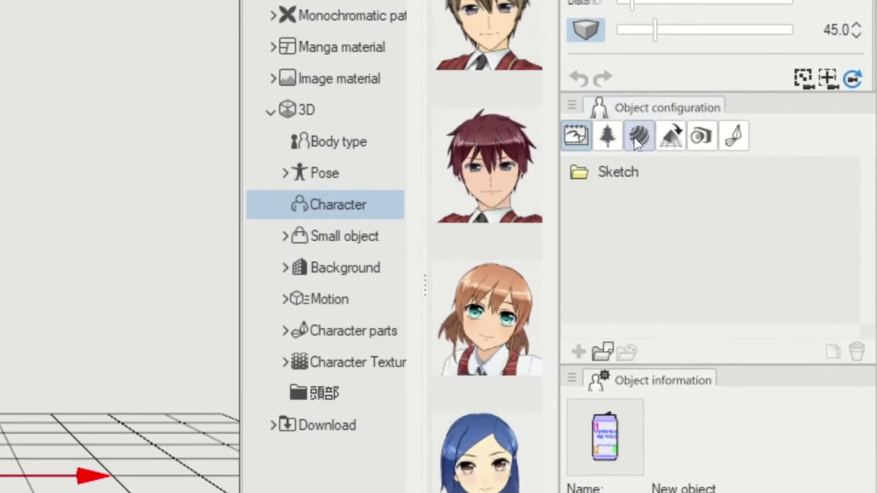
Select the can's Customized Tex_Open material and send its texture to Clip Studio Paint for editing.
left_click(637, 141)
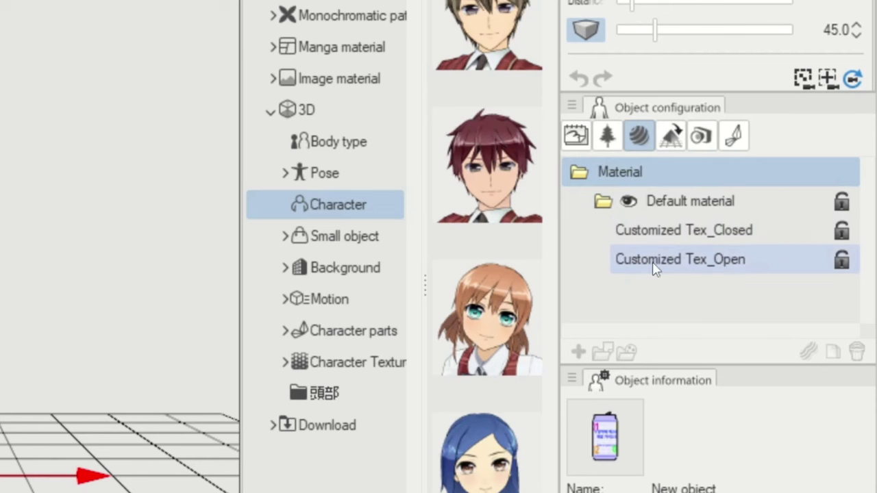
left_click(788, 263)
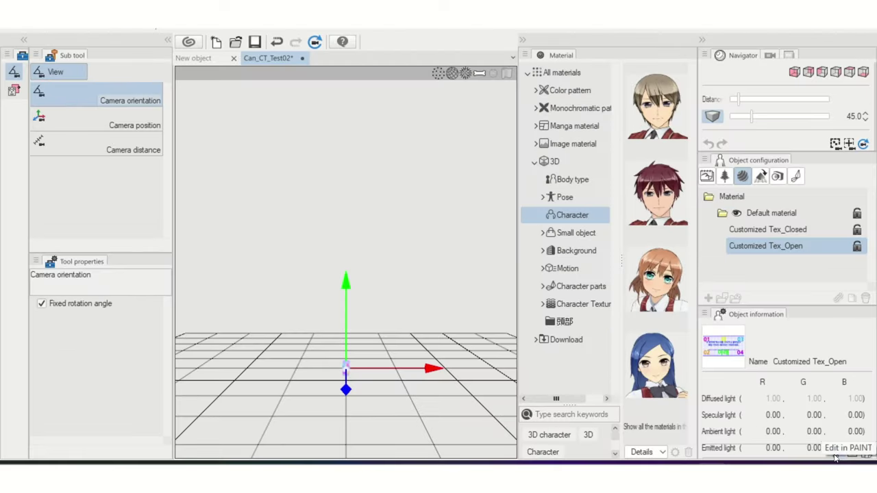
left_click(834, 455)
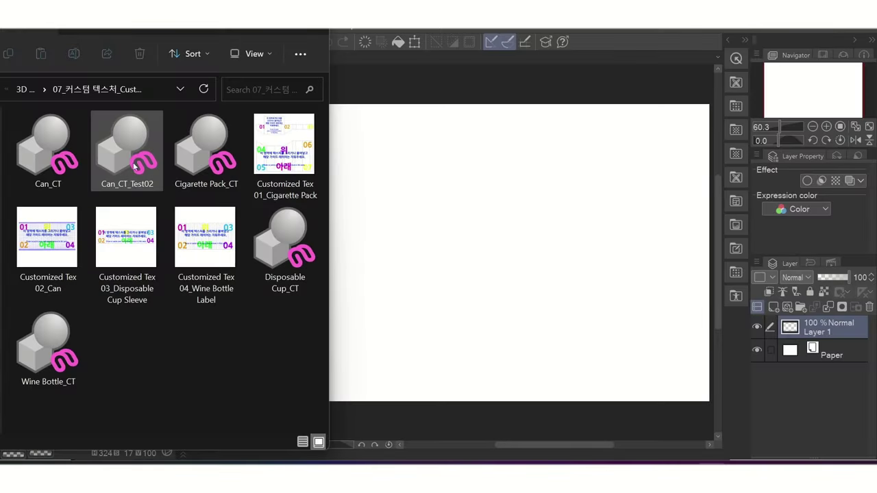
Import the Can_CT_Test02 file from the custom texture folder onto the Illustration canvas in Clip Studio Paint.
left_click_drag(132, 157, 155, 162)
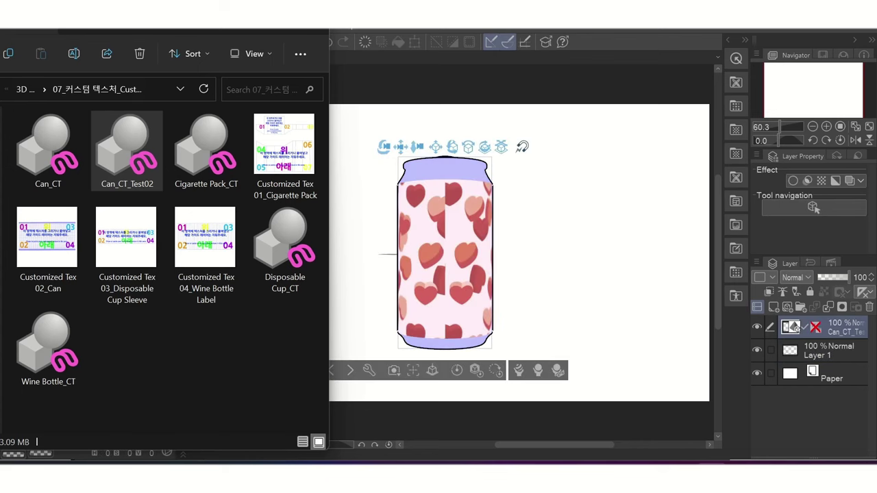
Switch back to Clip Studio Paint and move the camera farther from the imported can on the Illustration canvas.
key("alt+Tab")
left_click_drag(587, 304, 548, 308)
left_click_drag(417, 140, 416, 163)
Select the heart-patterned can, tilt it with its rotation ring, and orbit the camera around it.
left_click(466, 257)
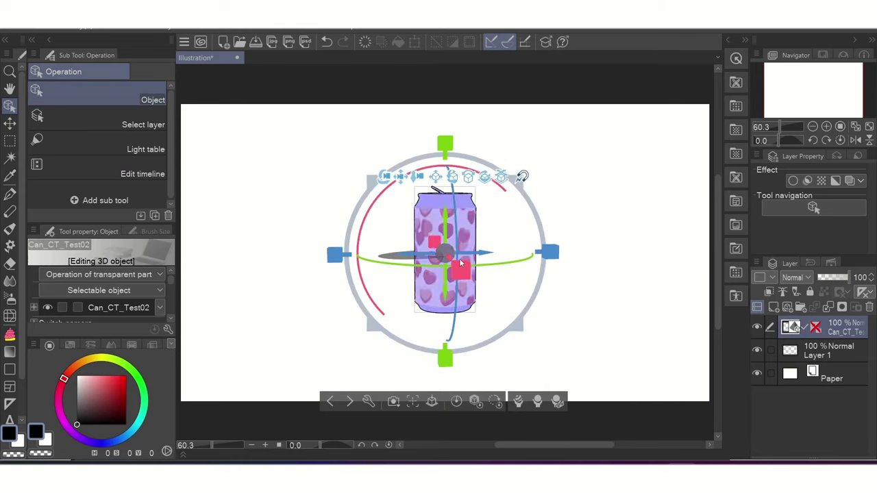
left_click_drag(503, 177, 483, 172)
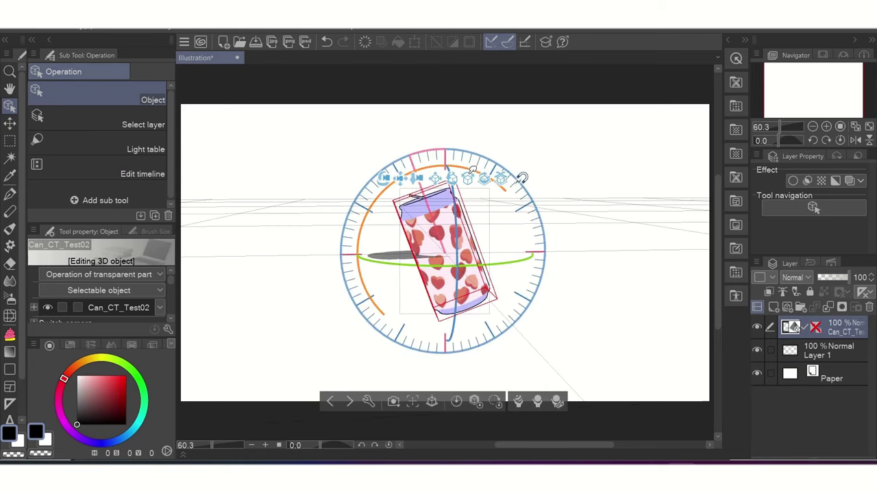
left_click_drag(575, 254, 688, 238)
left_click_drag(604, 258, 652, 240)
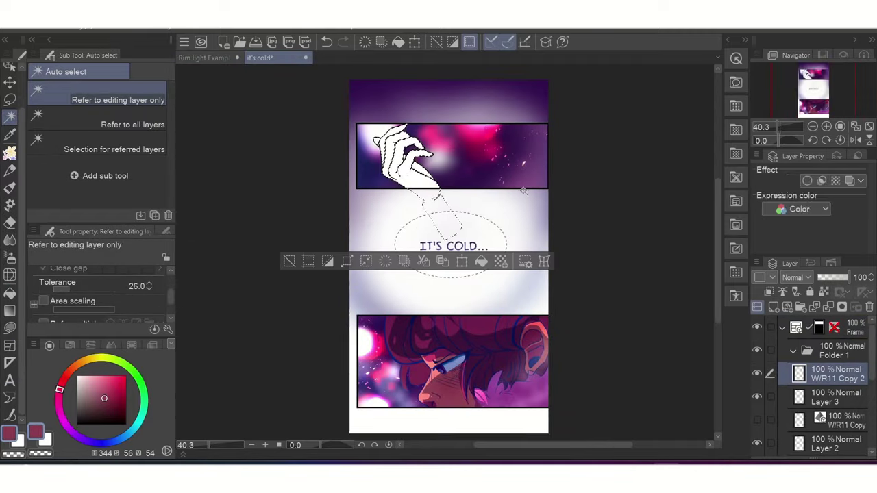
Set the W/R11 Copy 2 line art layer to Multiply and fill the hand selection on Layer 3 with dark red.
left_click(795, 277)
left_click(835, 401)
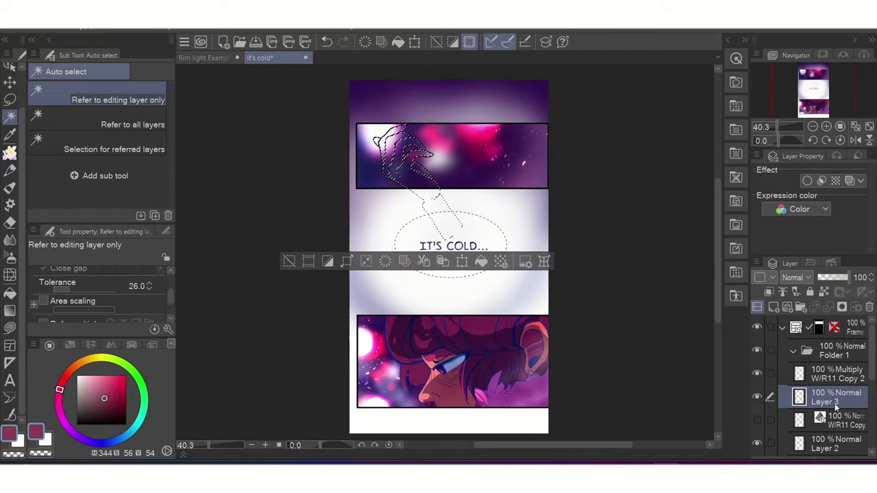
left_click(291, 262)
Sample the salmon highlight colour from the face in the lower panel and lasso-fill light along the hand's outer edge on Layer 3.
left_click(799, 397, "ctrl")
right_click(430, 368)
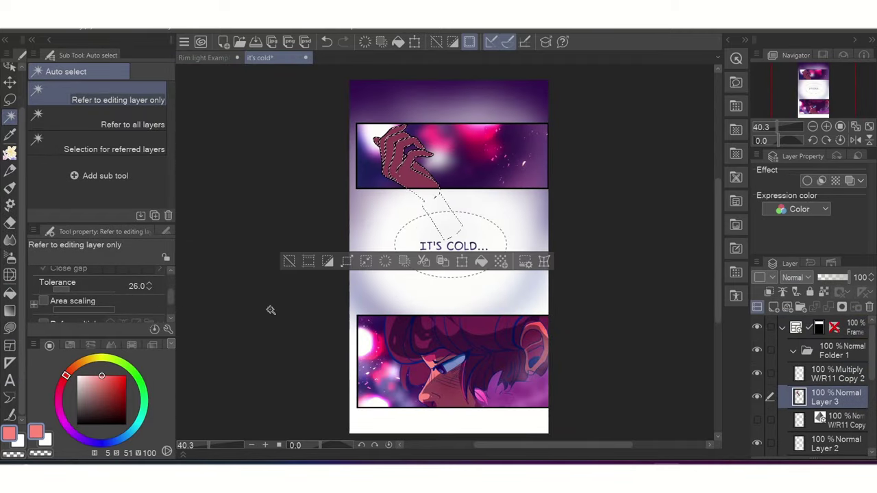
left_click(9, 327)
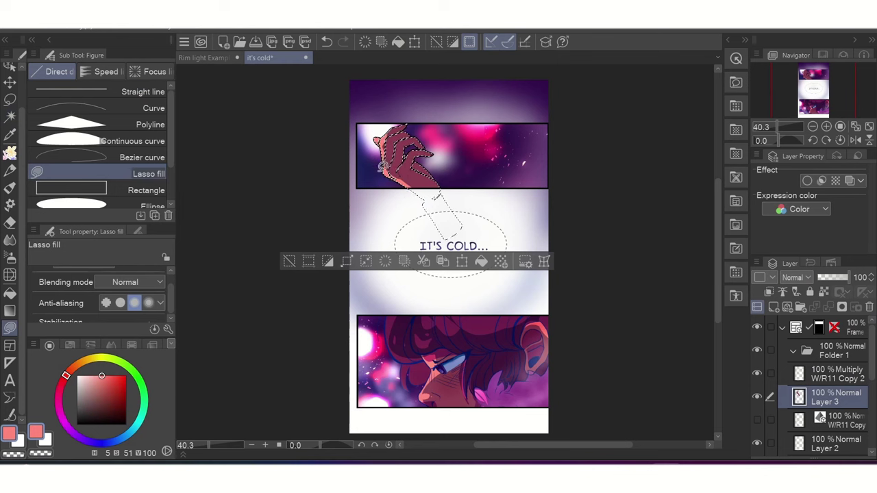
key("ctrl+d")
scroll(416, 126, "up", 2)
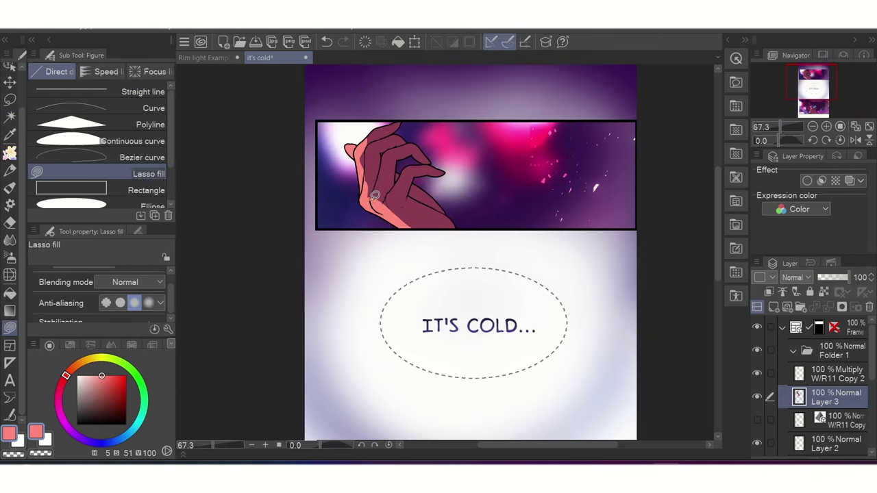
Lock Layer 3's transparent pixels and refine the hand's light and shadow shapes with Lasso fill, using the sampled salmon and dark red.
key("ctrl+z")
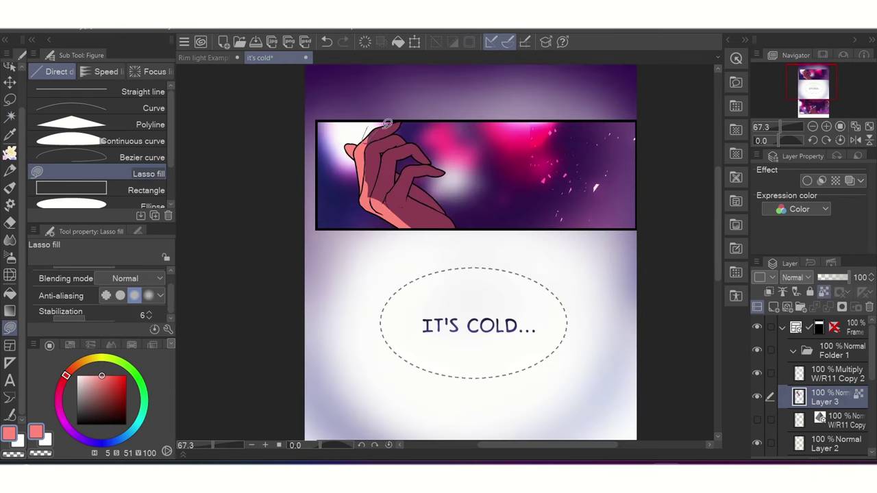
right_click(379, 172)
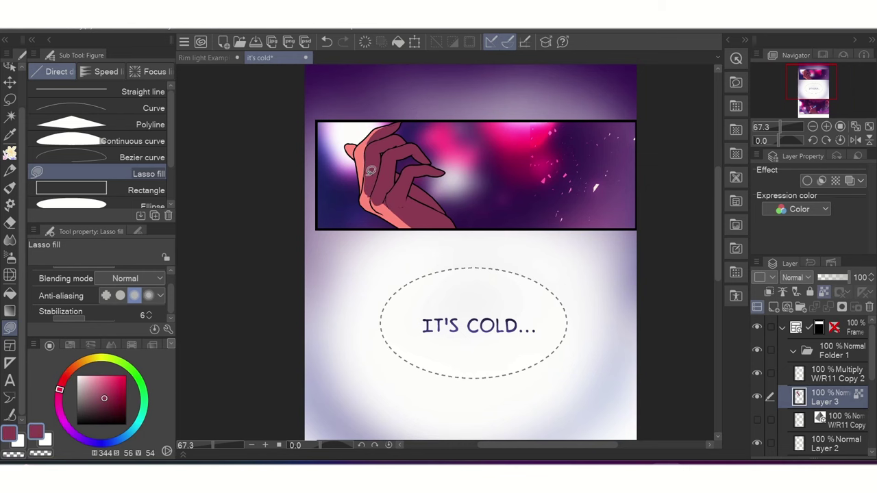
right_click(426, 193)
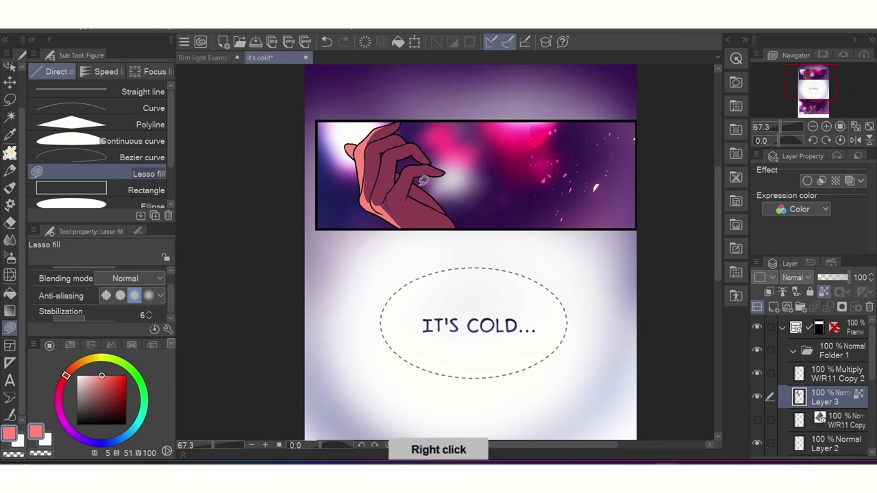
left_click_drag(783, 127, 777, 127)
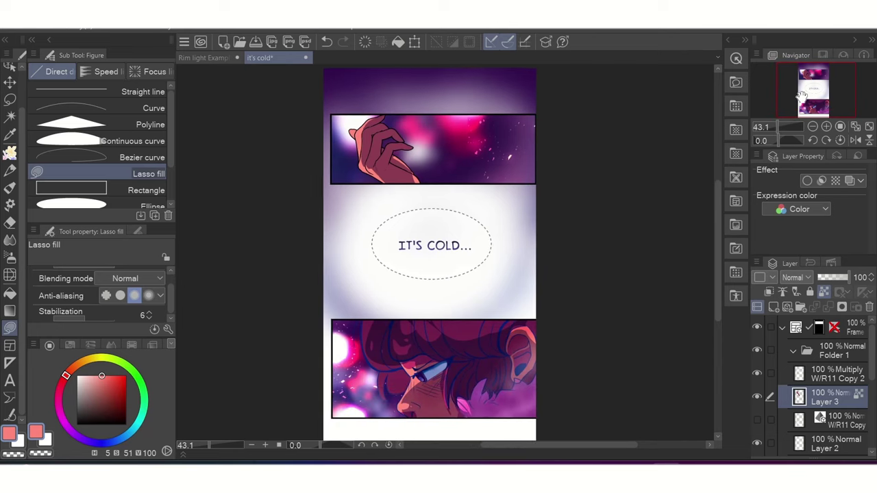
Add a new layer clipped to the W/R11 Copy 2 line art and sample dark blue from the ear in the lower panel.
left_click(833, 384)
key("ctrl+shift+n")
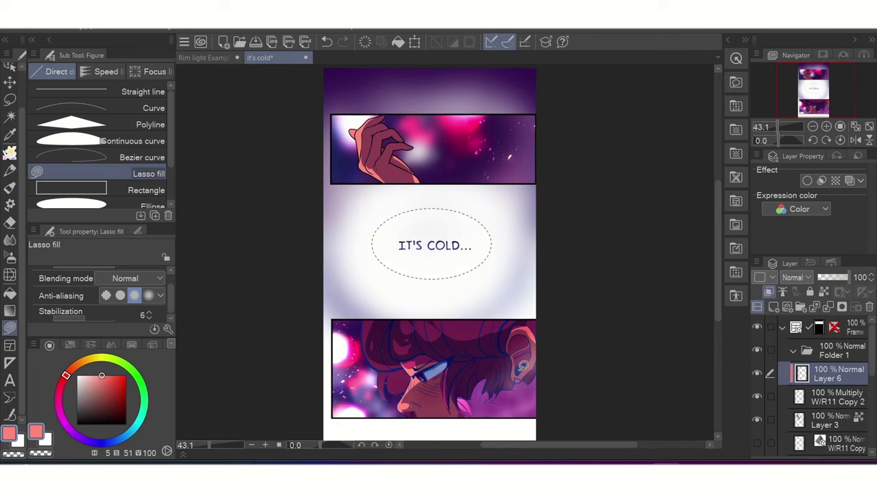
right_click(521, 367)
Select the hand's outlines on the W/R11 Copy 2 layer with Auto select referring to the editing layer only.
left_click(9, 116)
left_click(400, 135)
key("ctrl+z")
left_click(822, 405)
left_click_drag(777, 126, 789, 127)
left_click_drag(814, 89, 807, 76)
left_click(485, 212)
left_click_drag(789, 126, 778, 127)
Fill the selected hand outlines with the sampled dark blue on the clipped layer and deselect.
left_click(825, 374)
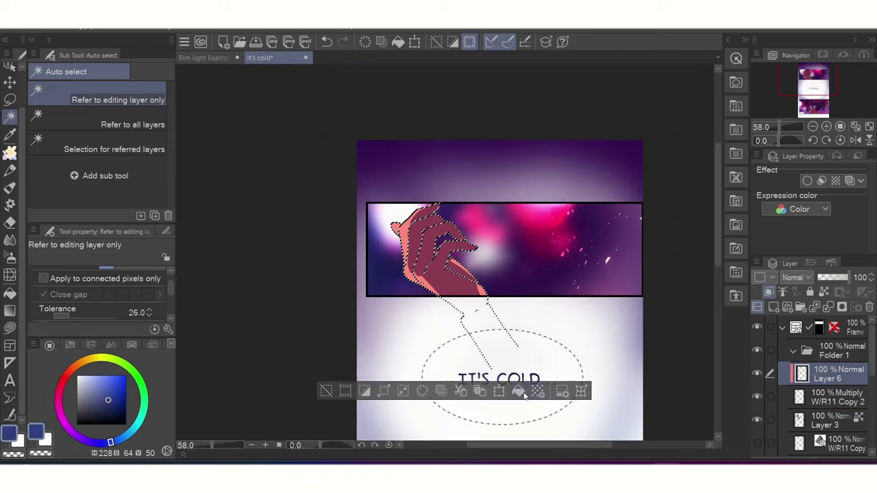
left_click(518, 392)
left_click(326, 391)
Switch to the Soft airbrush, restore the hand outline selection by undoing the deselection, and set the drawing colour to black.
left_click_drag(824, 83, 832, 90)
left_click(9, 258)
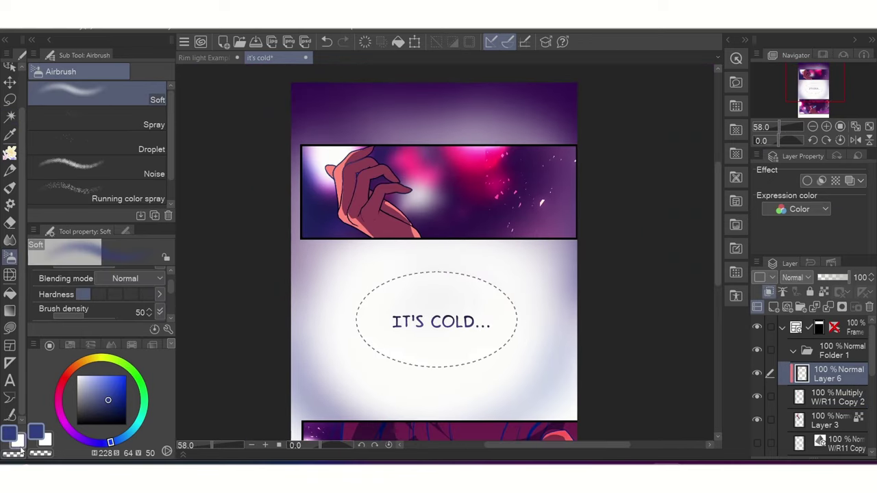
key("ctrl+z")
left_click(126, 425)
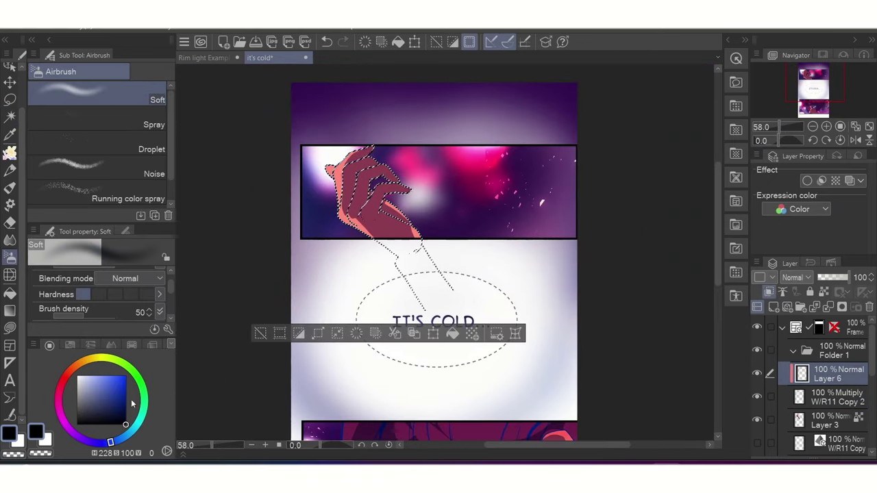